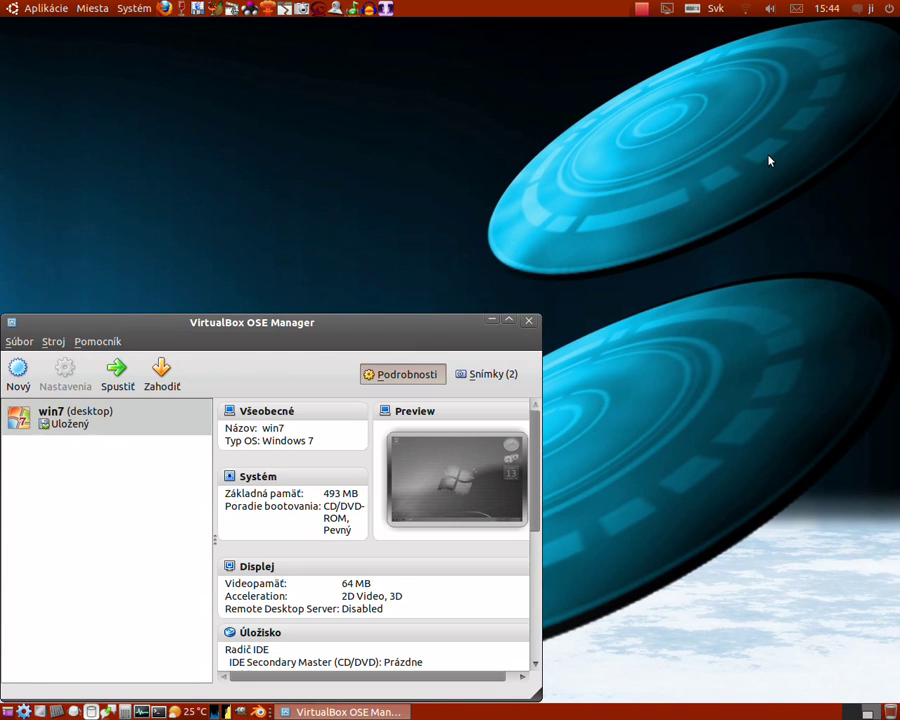
{"action": "left_click", "coordinate": [830, 9]}
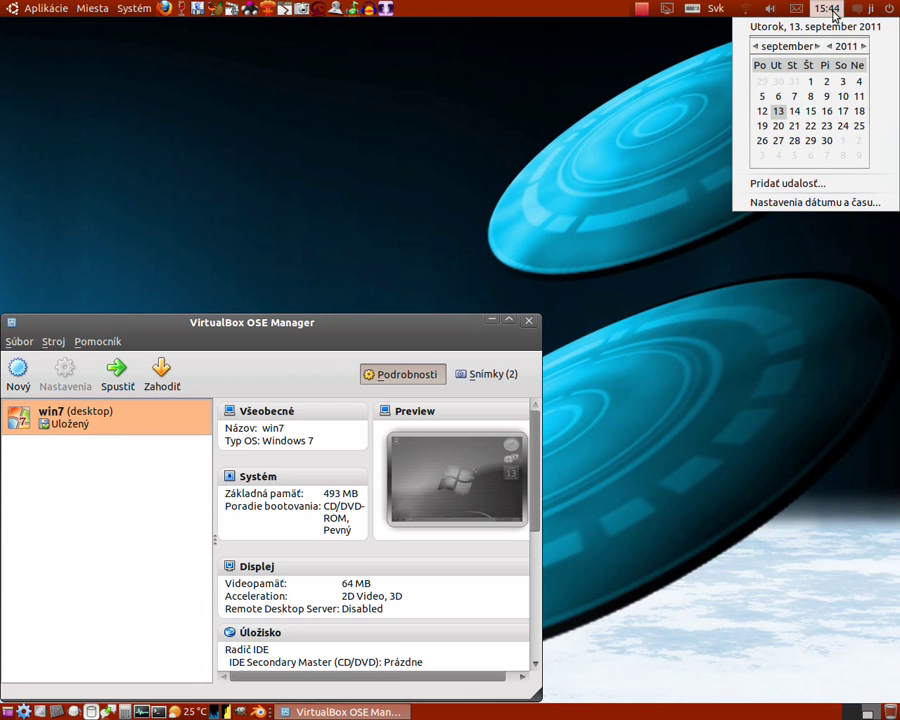
{"action": "left_click", "coordinate": [830, 9]}
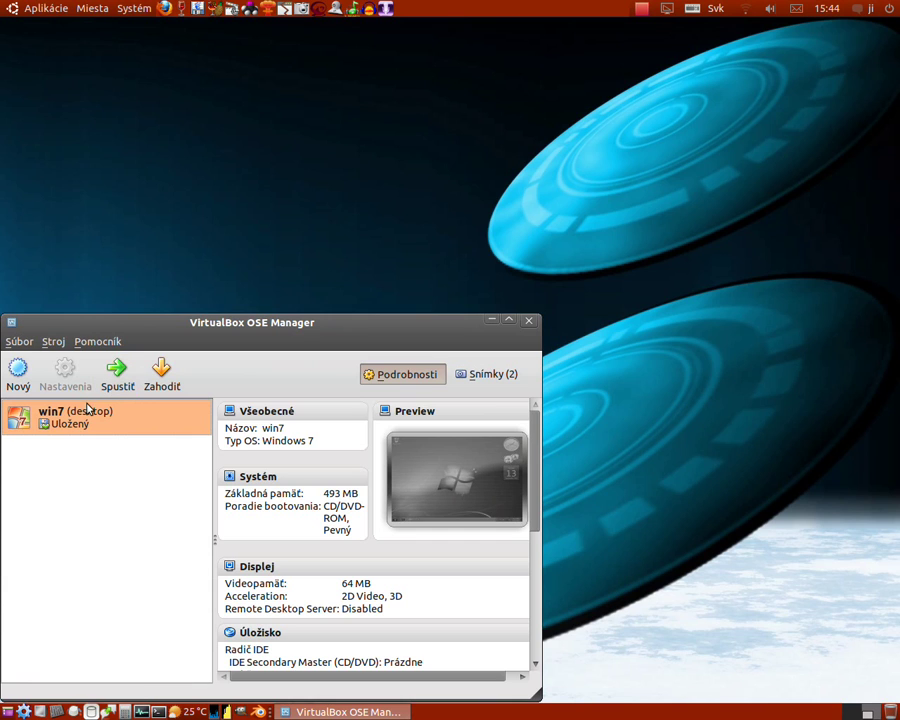
{"action": "left_click", "coordinate": [497, 374]}
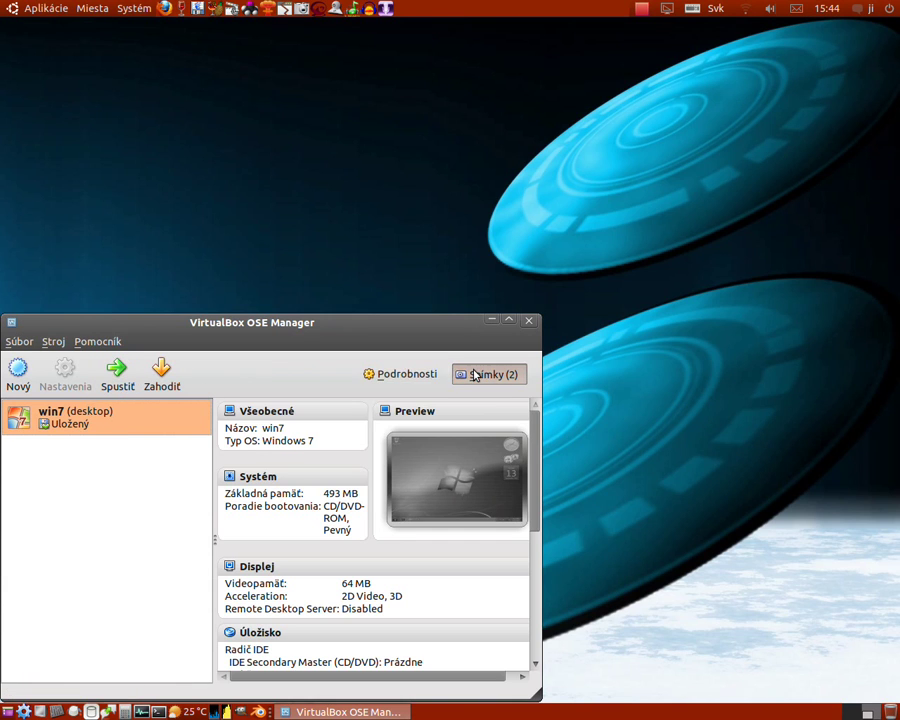
{"action": "left_click", "coordinate": [418, 374]}
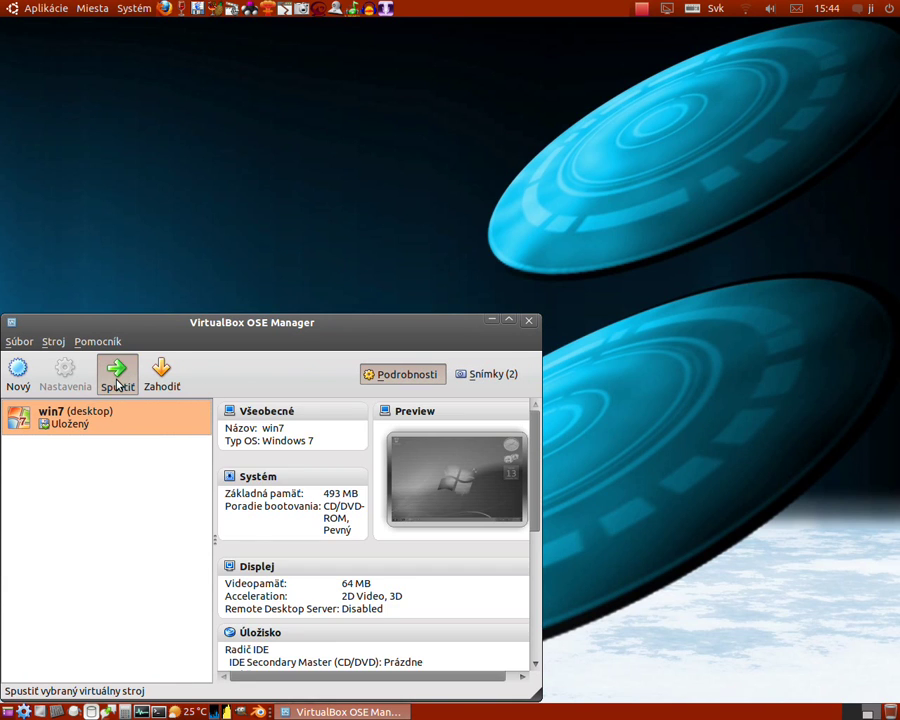
Step: Start the saved win7 virtual machine and minimize the VirtualBox manager window
{"action": "left_click", "coordinate": [117, 378]}
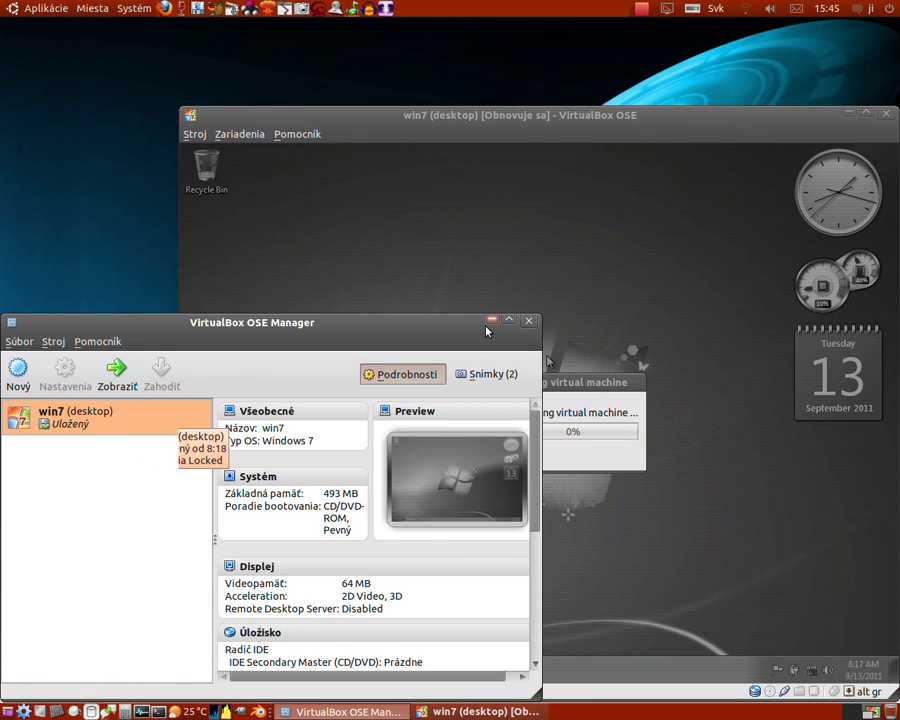
{"action": "left_click", "coordinate": [487, 322]}
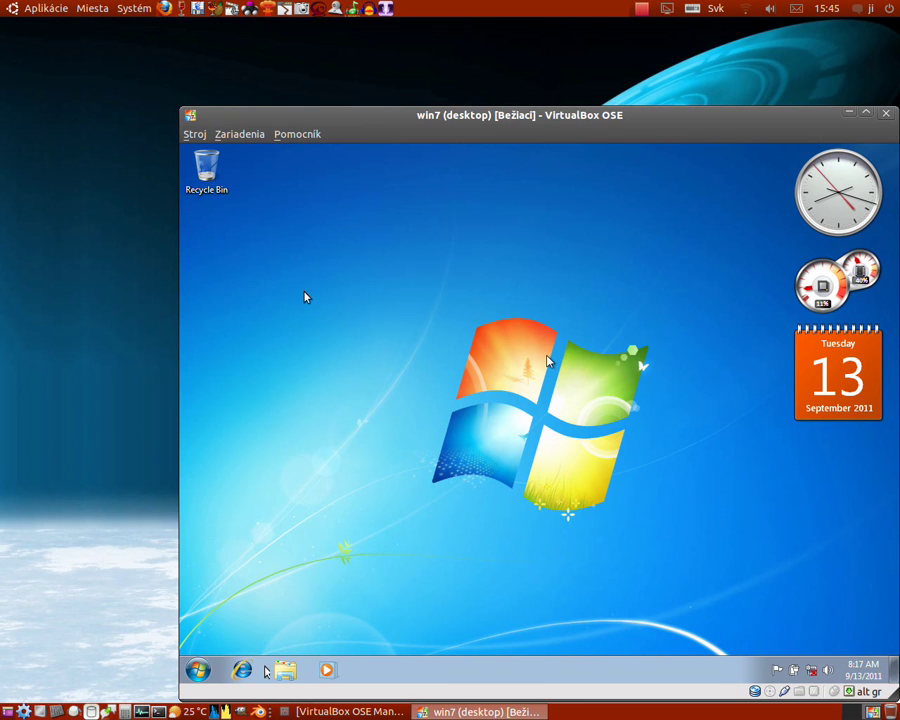
Step: Browse the list of installed programs in the Windows 7 guest and launch Paint
{"action": "left_click", "coordinate": [198, 670]}
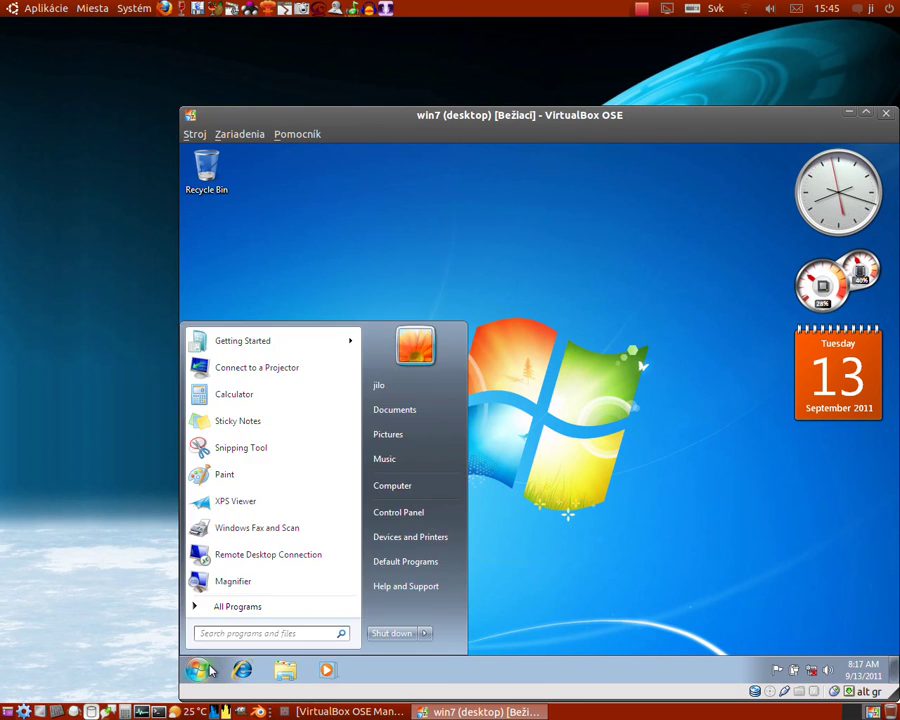
{"action": "left_click", "coordinate": [294, 612]}
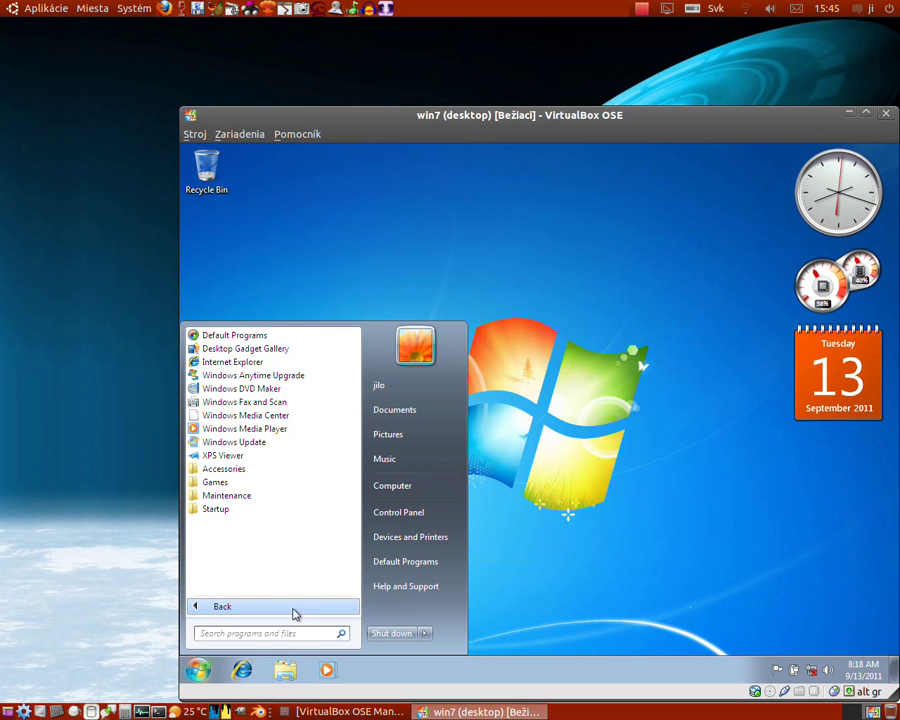
{"action": "left_click", "coordinate": [294, 612]}
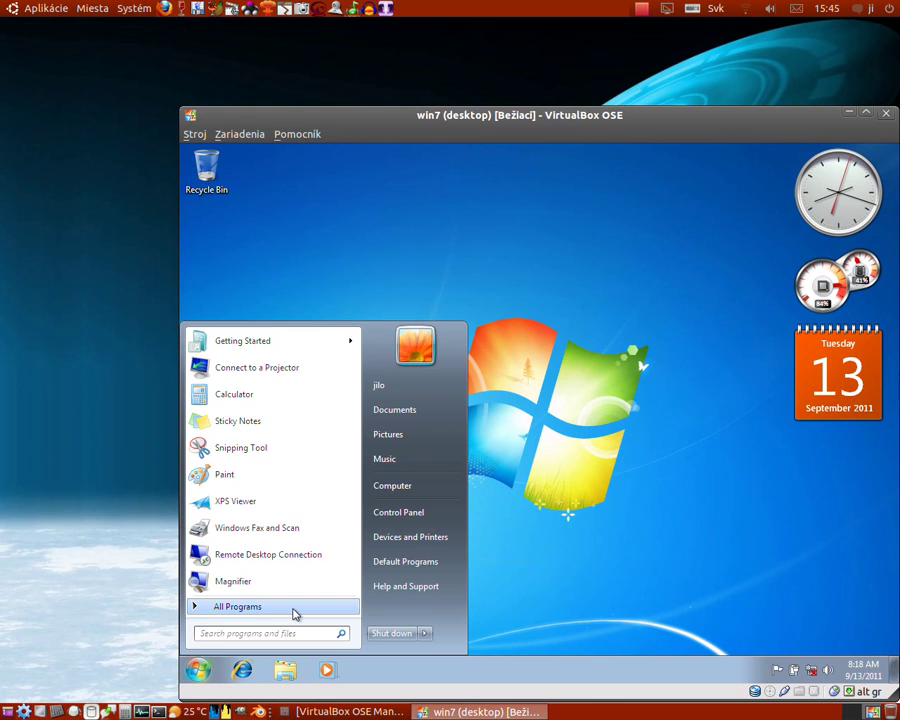
{"action": "left_click", "coordinate": [225, 476]}
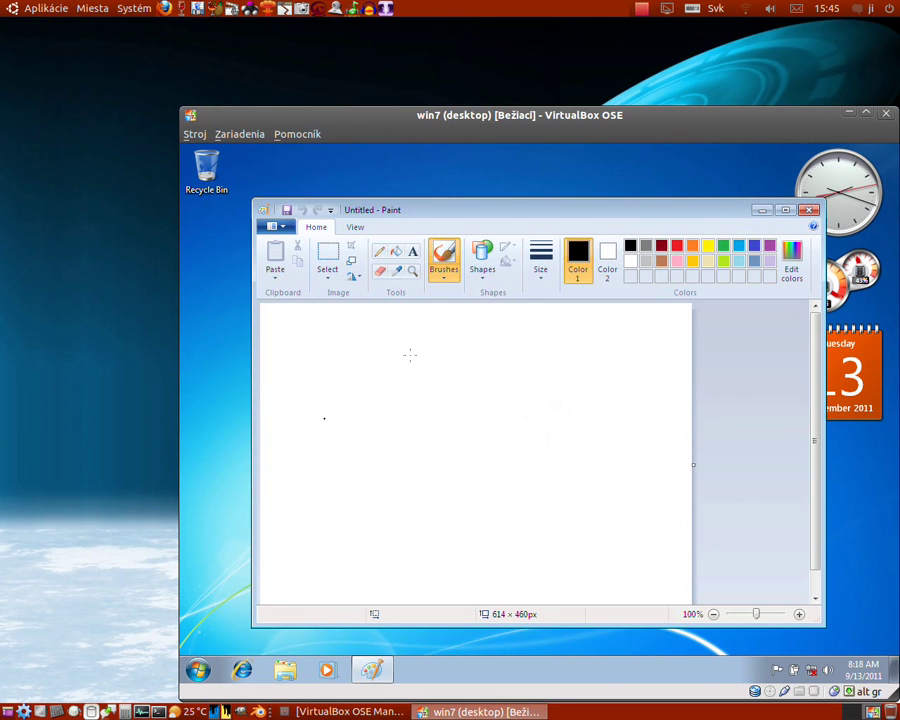
Step: Draw a black curved smile with the second-thickest brush size and two small red oval eyes above it
{"action": "left_click", "coordinate": [542, 278]}
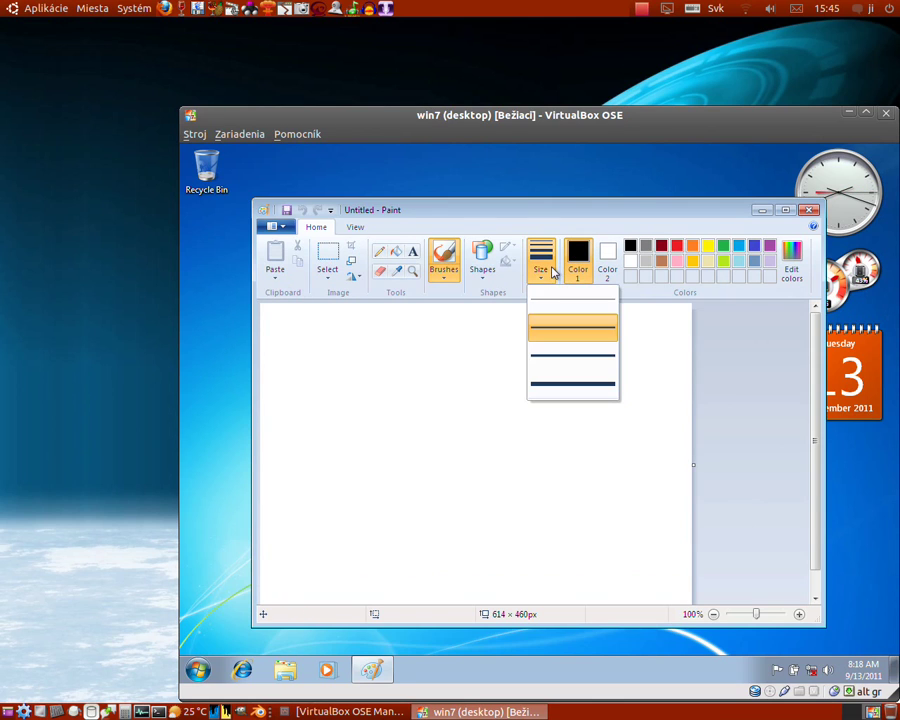
{"action": "left_click", "coordinate": [548, 355]}
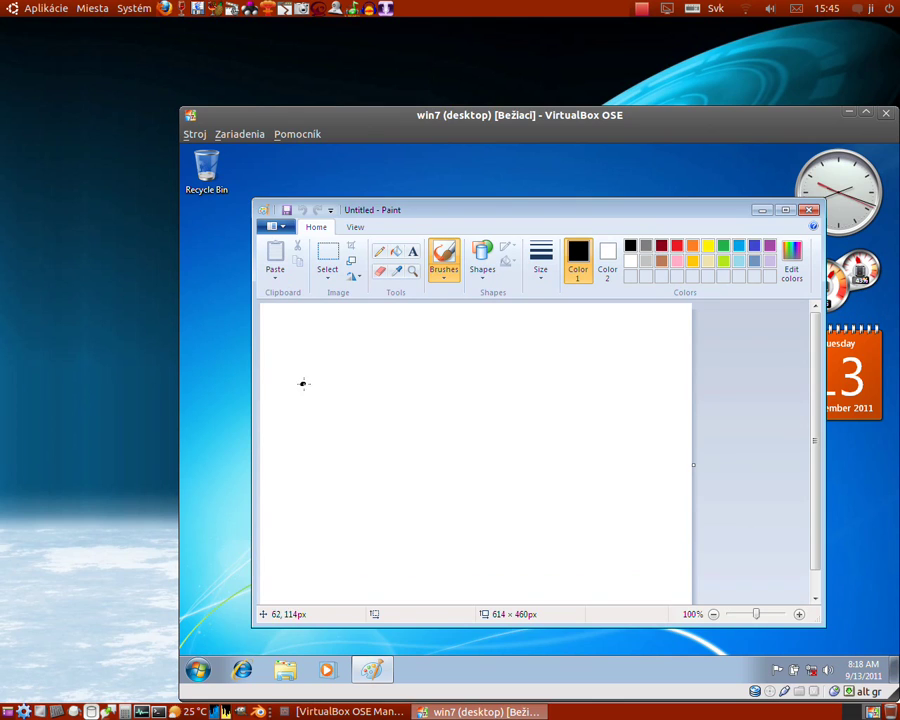
{"action": "left_click_drag", "start_coordinate": [343, 406], "coordinate": [399, 373]}
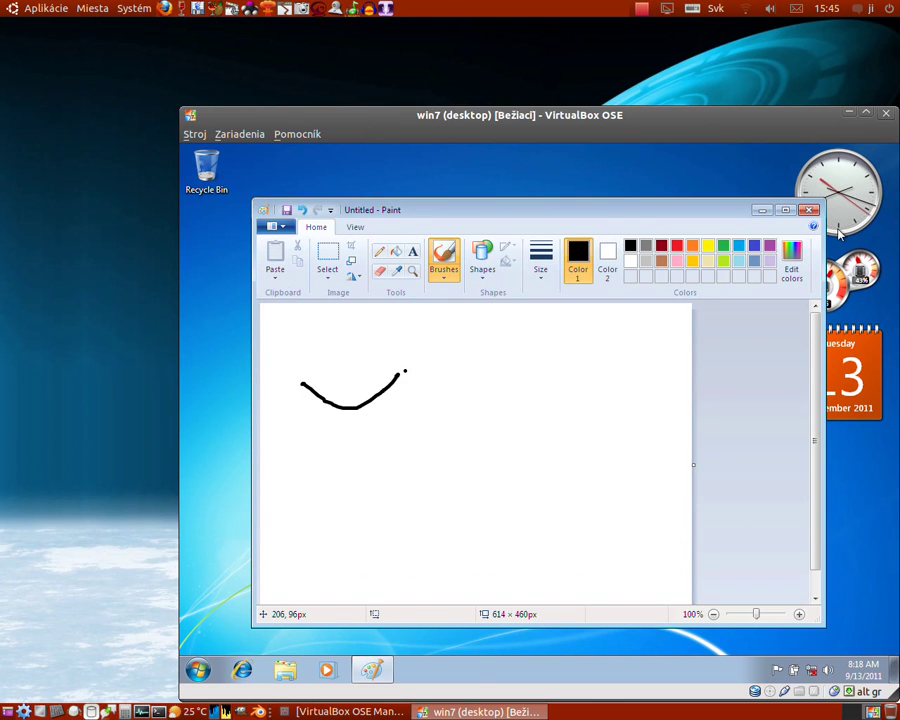
{"action": "left_click", "coordinate": [677, 246]}
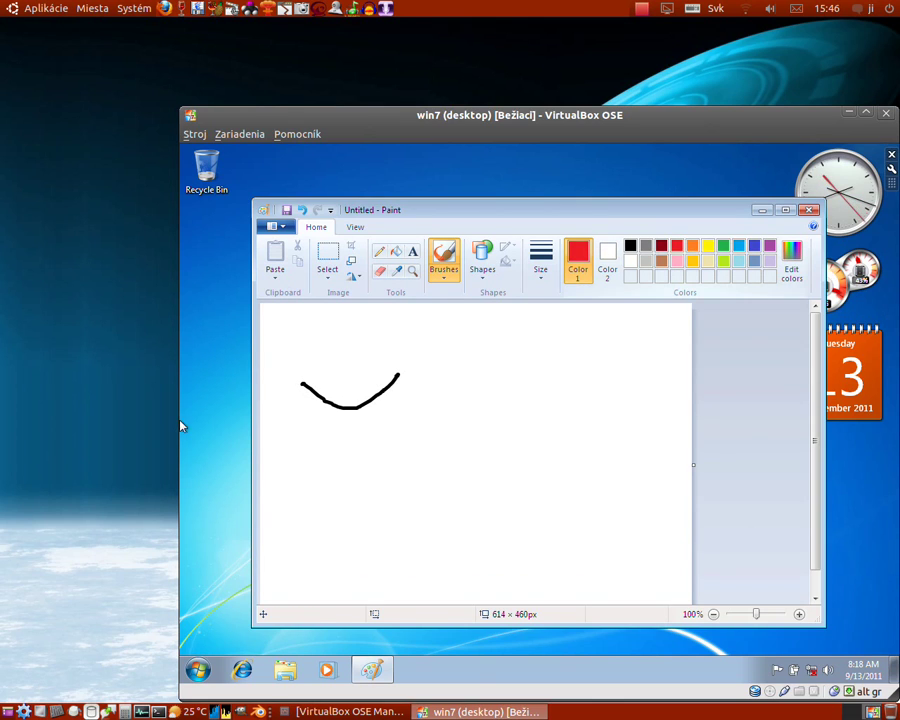
{"action": "mouse_move", "coordinate": [321, 337]}
{"action": "left_mouse_down"}
{"action": "mouse_move", "coordinate": [323, 348]}
{"action": "mouse_move", "coordinate": [322, 336]}
{"action": "mouse_move", "coordinate": [372, 338]}
{"action": "left_mouse_up"}
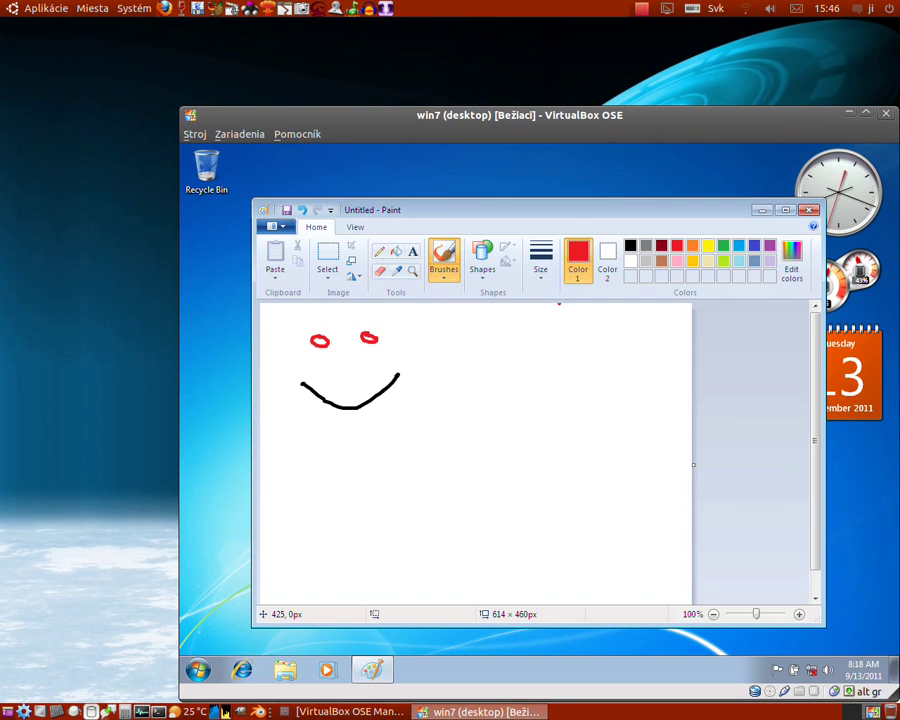
Step: Draw a green head outline around the face and a smaller green body circle below it with a broad textured brush
{"action": "left_click", "coordinate": [723, 245]}
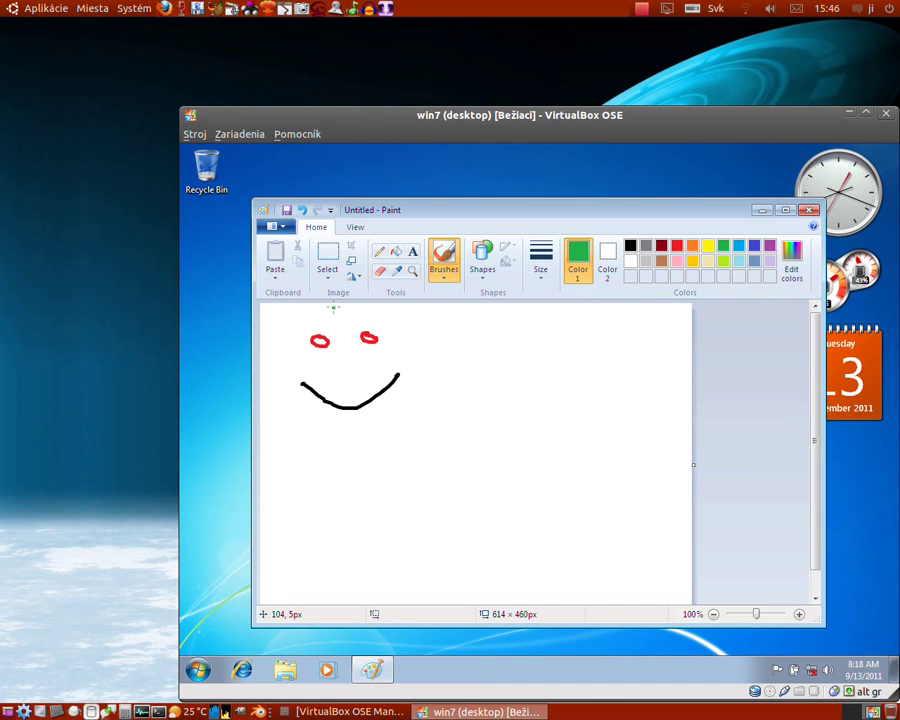
{"action": "left_click", "coordinate": [445, 268]}
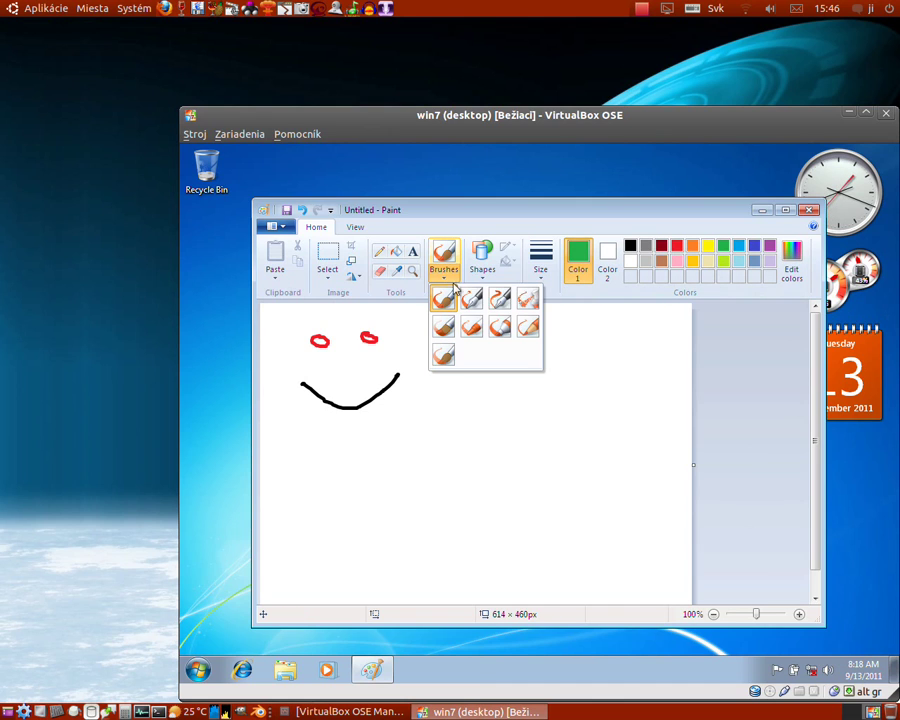
{"action": "left_click", "coordinate": [501, 328]}
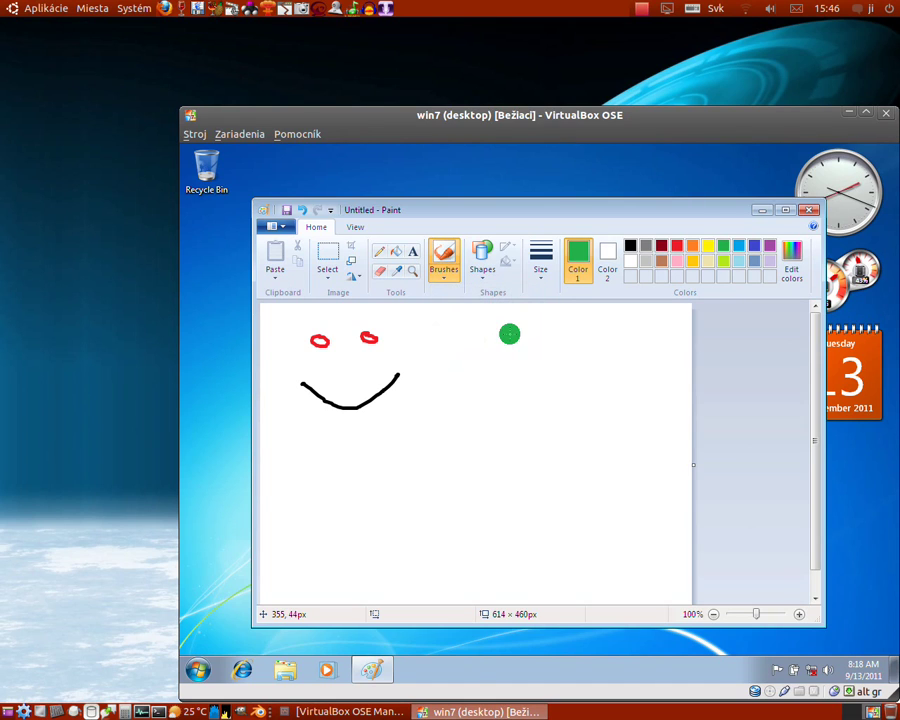
{"action": "mouse_move", "coordinate": [341, 317]}
{"action": "left_mouse_down"}
{"action": "mouse_move", "coordinate": [392, 326]}
{"action": "mouse_move", "coordinate": [406, 352]}
{"action": "mouse_move", "coordinate": [404, 378]}
{"action": "mouse_move", "coordinate": [358, 430]}
{"action": "mouse_move", "coordinate": [326, 429]}
{"action": "mouse_move", "coordinate": [288, 378]}
{"action": "mouse_move", "coordinate": [294, 352]}
{"action": "mouse_move", "coordinate": [333, 320]}
{"action": "mouse_move", "coordinate": [358, 319]}
{"action": "mouse_move", "coordinate": [373, 340]}
{"action": "left_mouse_up"}
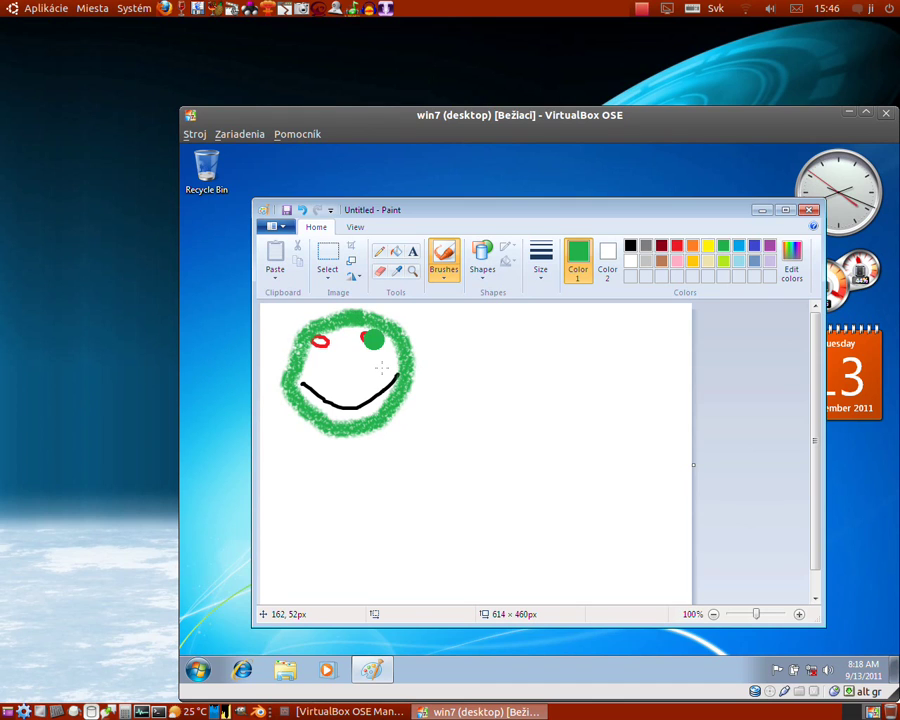
{"action": "mouse_move", "coordinate": [344, 438]}
{"action": "left_mouse_down"}
{"action": "mouse_move", "coordinate": [324, 452]}
{"action": "mouse_move", "coordinate": [348, 502]}
{"action": "mouse_move", "coordinate": [388, 490]}
{"action": "mouse_move", "coordinate": [403, 456]}
{"action": "mouse_move", "coordinate": [360, 434]}
{"action": "left_mouse_up"}
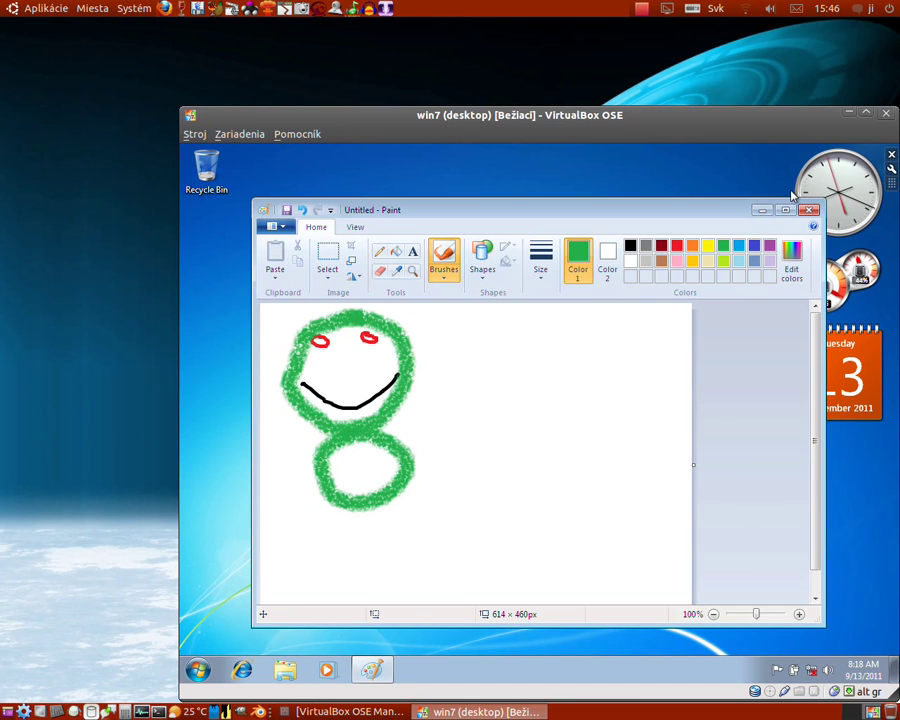
Step: Paint yellow arms, a lower body and feet on the figure, and trace over its smile in yellow
{"action": "left_click", "coordinate": [708, 246]}
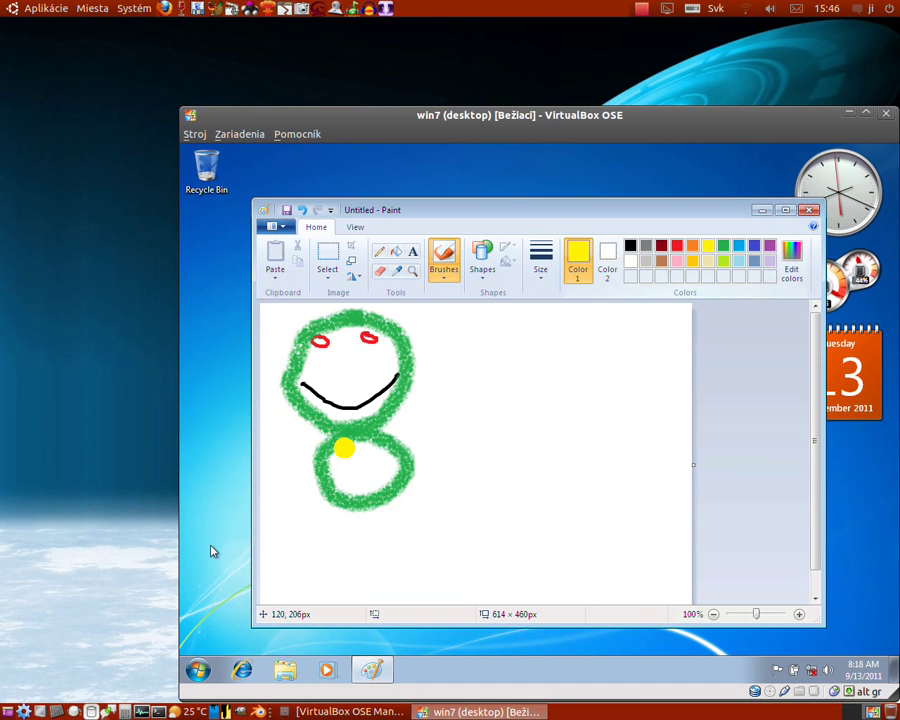
{"action": "mouse_move", "coordinate": [335, 512]}
{"action": "left_mouse_down"}
{"action": "mouse_move", "coordinate": [340, 552]}
{"action": "mouse_move", "coordinate": [405, 534]}
{"action": "mouse_move", "coordinate": [357, 500]}
{"action": "mouse_move", "coordinate": [349, 504]}
{"action": "mouse_move", "coordinate": [380, 491]}
{"action": "mouse_move", "coordinate": [406, 463]}
{"action": "mouse_move", "coordinate": [452, 478]}
{"action": "left_mouse_up"}
{"action": "left_click_drag", "start_coordinate": [315, 463], "coordinate": [278, 481]}
{"action": "mouse_move", "coordinate": [334, 558]}
{"action": "left_mouse_down"}
{"action": "mouse_move", "coordinate": [308, 571]}
{"action": "mouse_move", "coordinate": [318, 575]}
{"action": "mouse_move", "coordinate": [345, 555]}
{"action": "mouse_move", "coordinate": [420, 568]}
{"action": "mouse_move", "coordinate": [430, 562]}
{"action": "mouse_move", "coordinate": [419, 554]}
{"action": "left_mouse_up"}
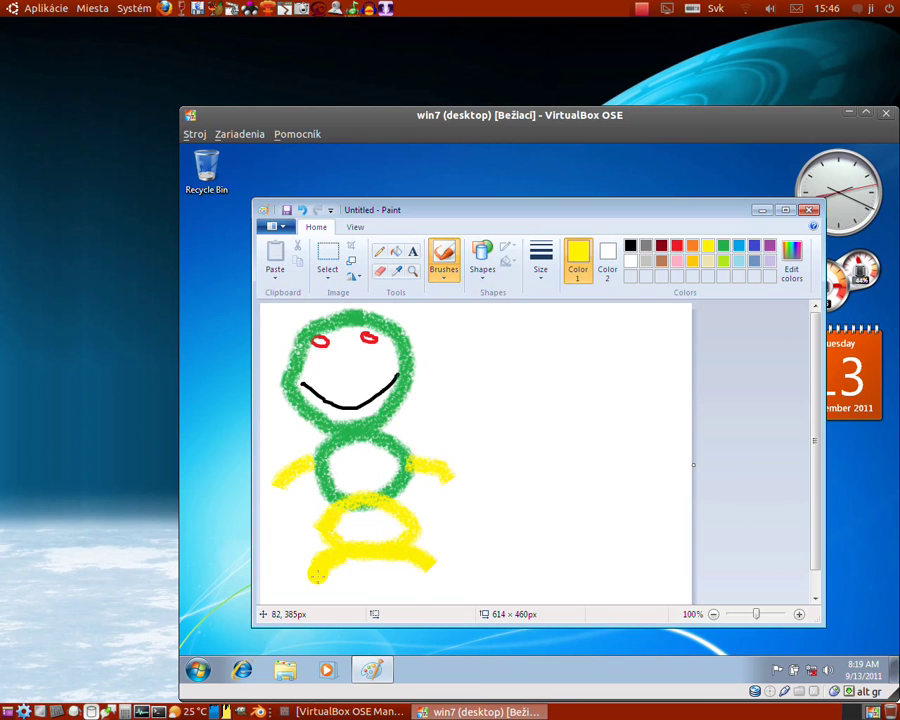
{"action": "mouse_move", "coordinate": [308, 380]}
{"action": "left_mouse_down"}
{"action": "mouse_move", "coordinate": [294, 386]}
{"action": "mouse_move", "coordinate": [344, 404]}
{"action": "mouse_move", "coordinate": [388, 392]}
{"action": "mouse_move", "coordinate": [397, 376]}
{"action": "left_mouse_up"}
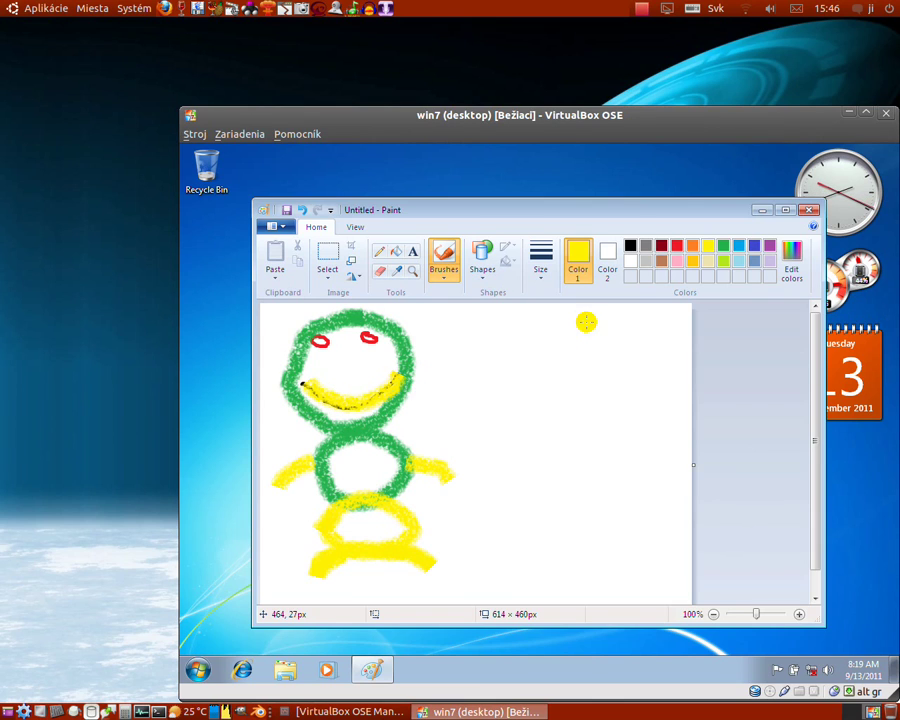
Step: Paint filled light blue eyes over the red ovals on the figure's face
{"action": "left_click", "coordinate": [739, 245]}
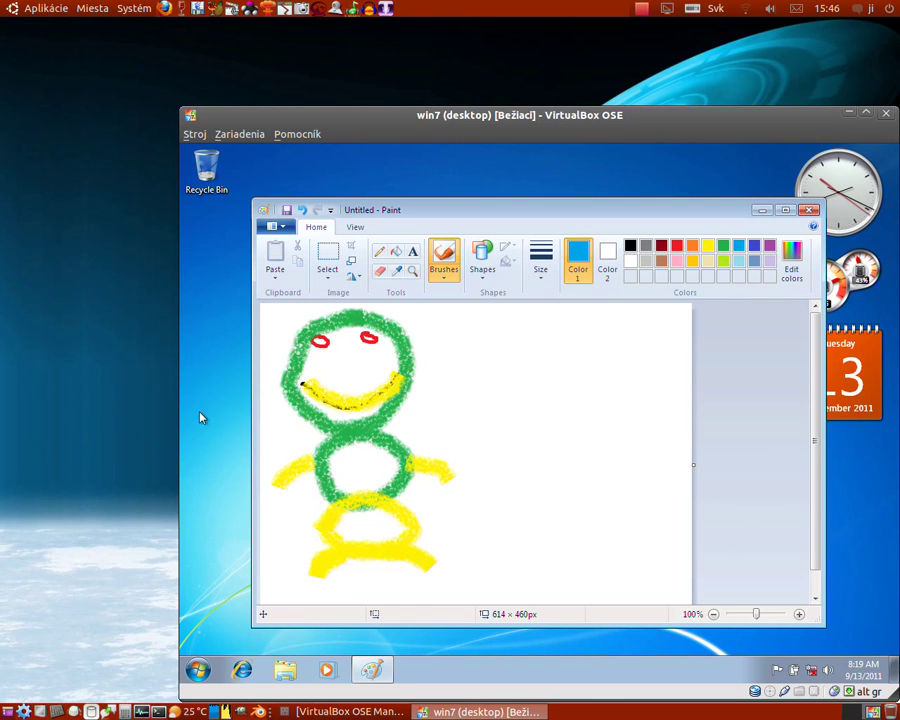
{"action": "left_click_drag", "start_coordinate": [320, 350], "coordinate": [381, 348]}
{"action": "left_click", "coordinate": [367, 345]}
{"action": "left_click", "coordinate": [330, 355]}
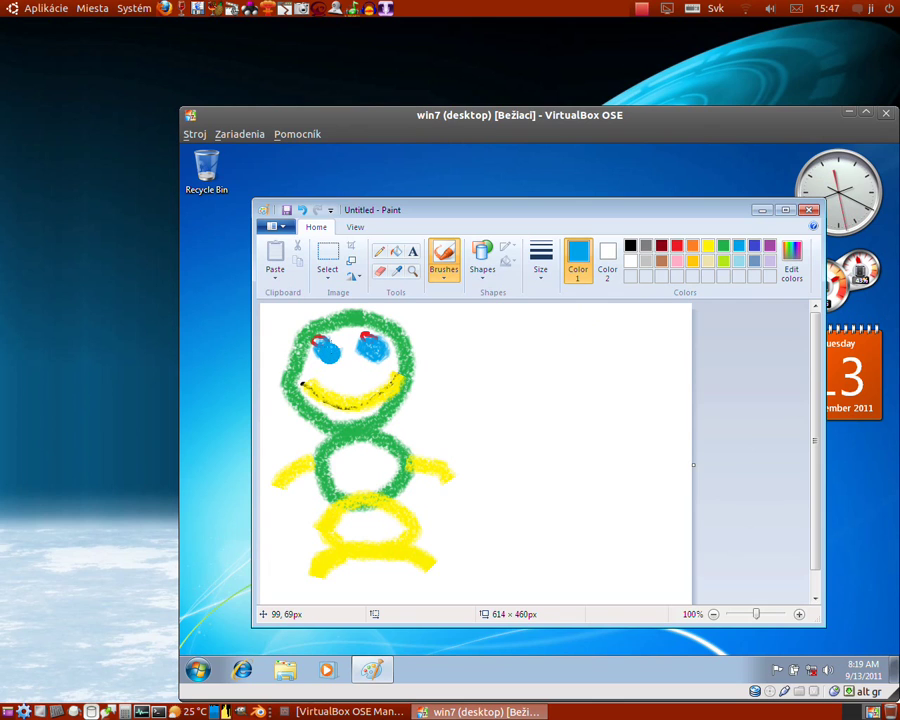
{"action": "left_click", "coordinate": [449, 410]}
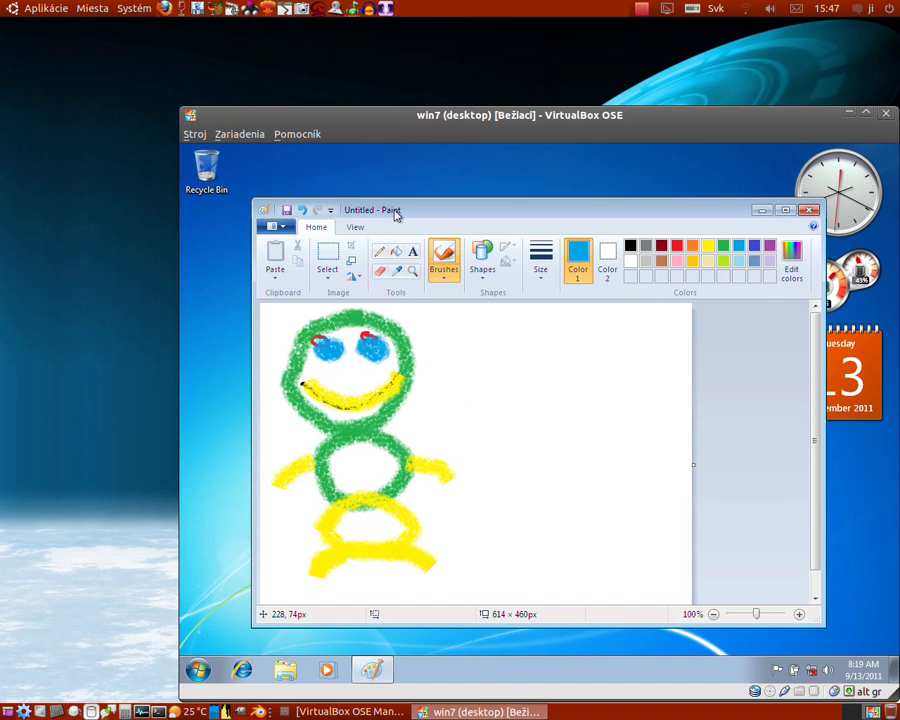
Step: Minimize Paint and open the Appearance and Personalization settings in the guest's Control Panel
{"action": "mouse_move", "coordinate": [828, 213]}
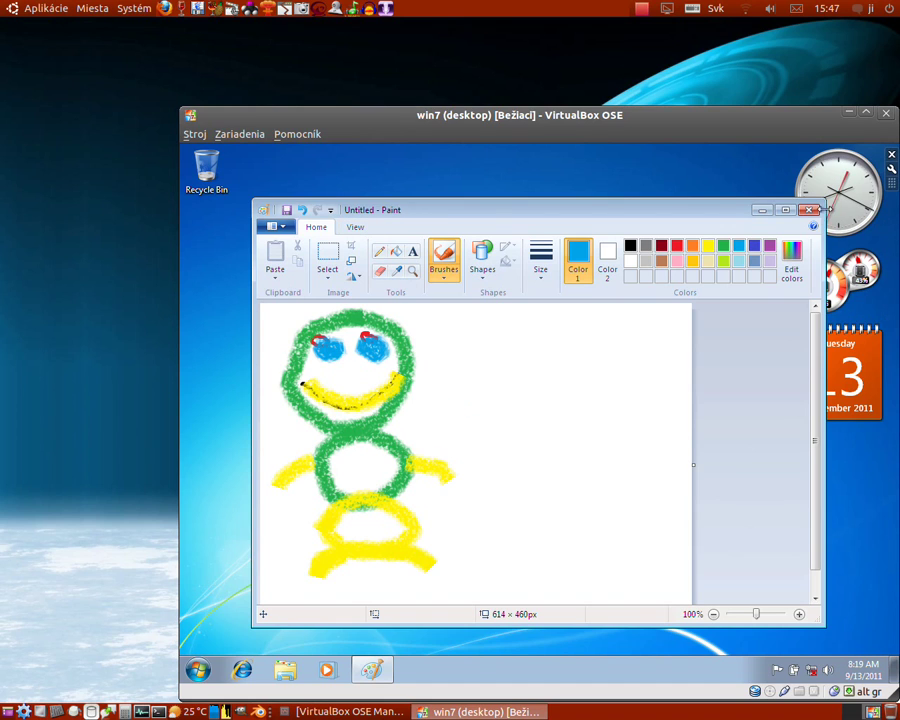
{"action": "left_click", "coordinate": [762, 210]}
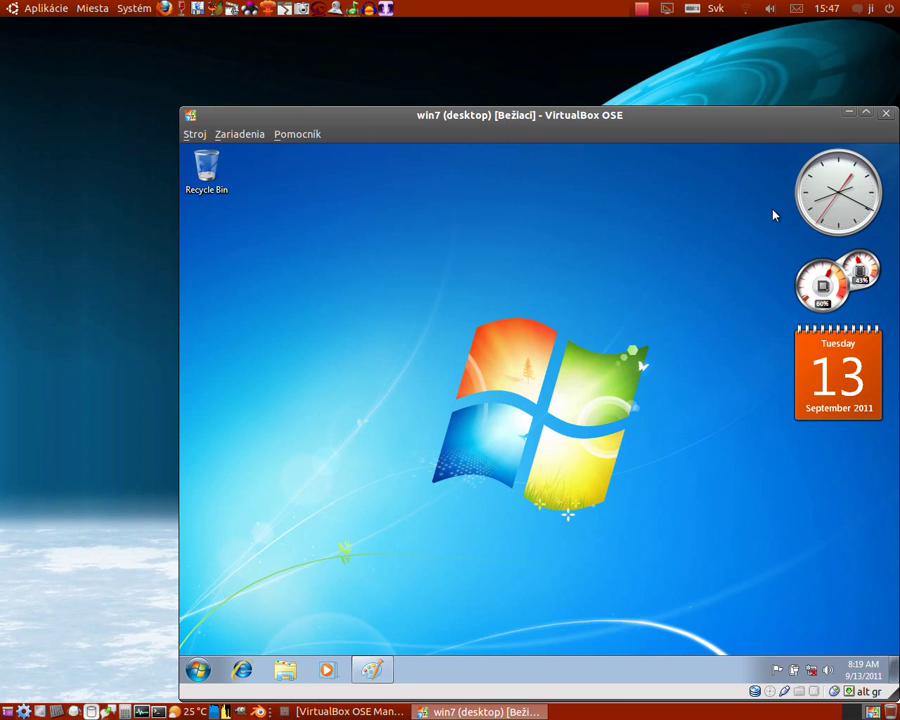
{"action": "left_click", "coordinate": [198, 669]}
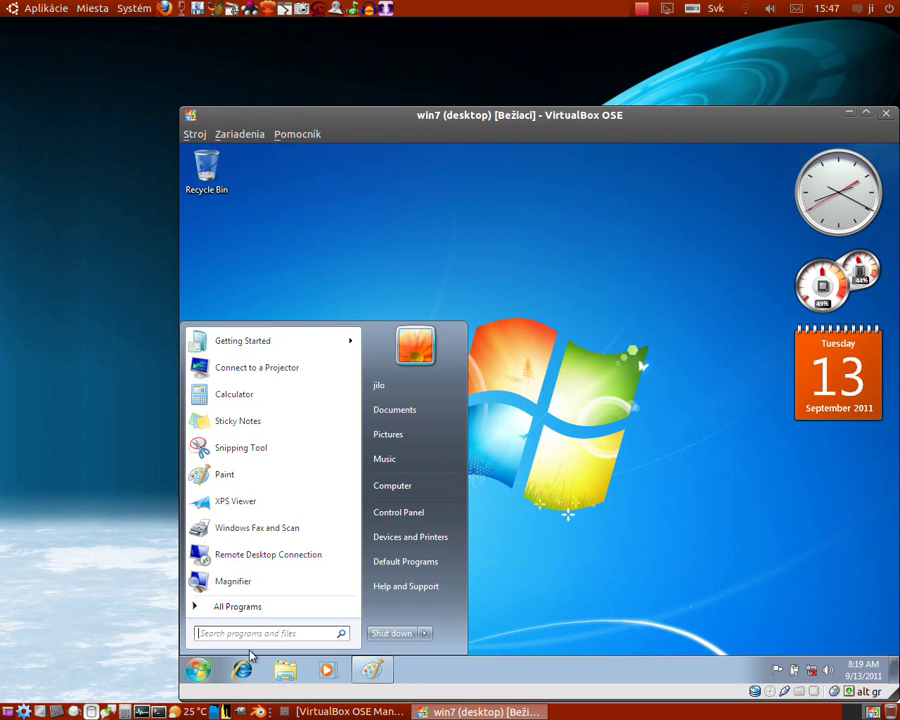
{"action": "left_click", "coordinate": [386, 516]}
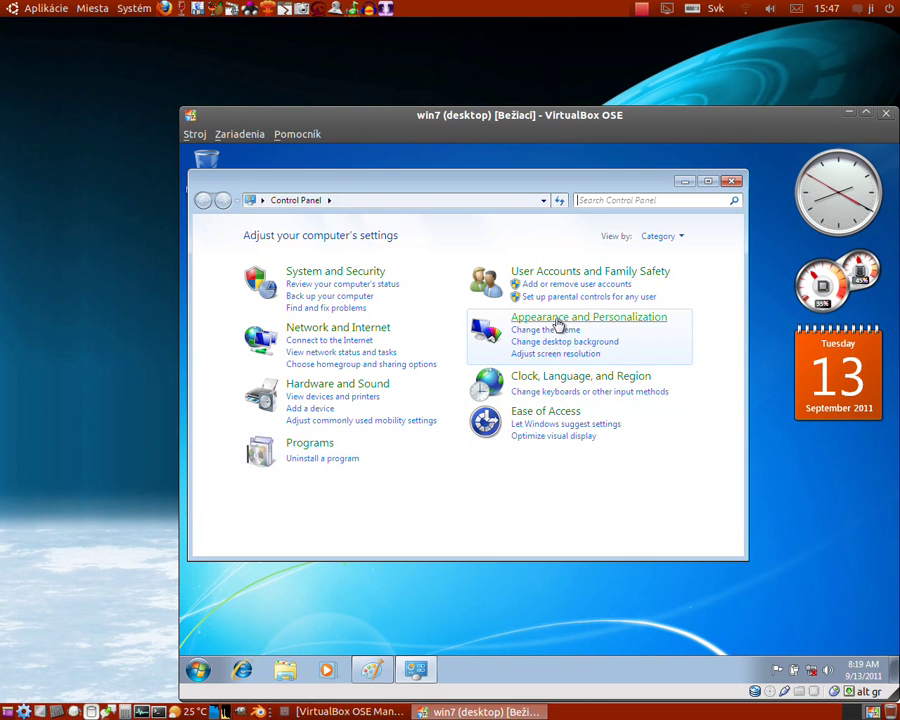
{"action": "left_click", "coordinate": [558, 320]}
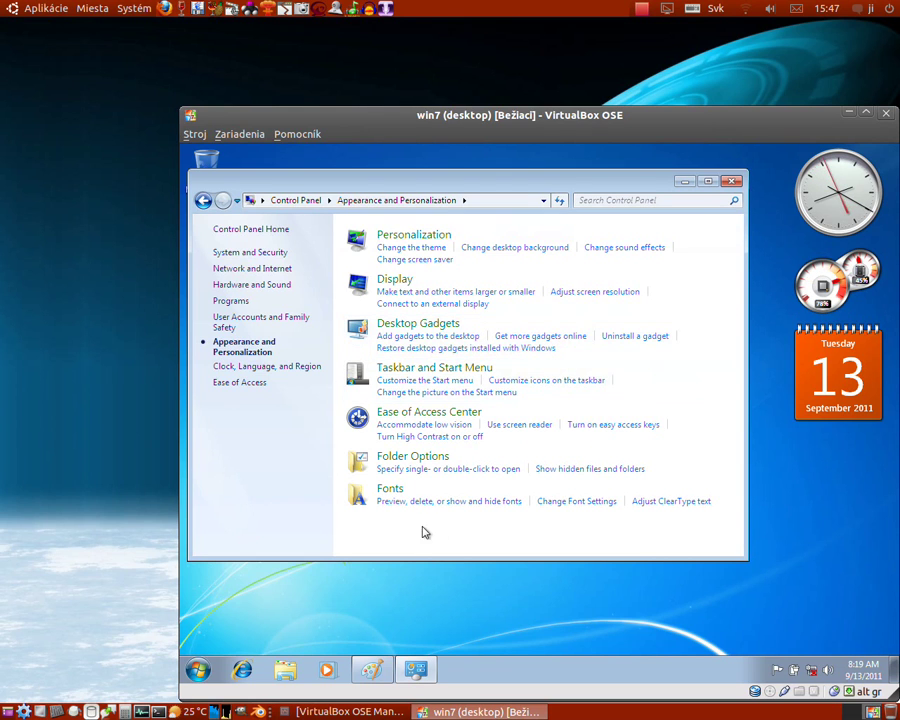
Step: Preview the Medium 125% and Larger 150% text sizes in the Display settings, and return to Smaller 100% without applying a change
{"action": "left_click", "coordinate": [393, 280]}
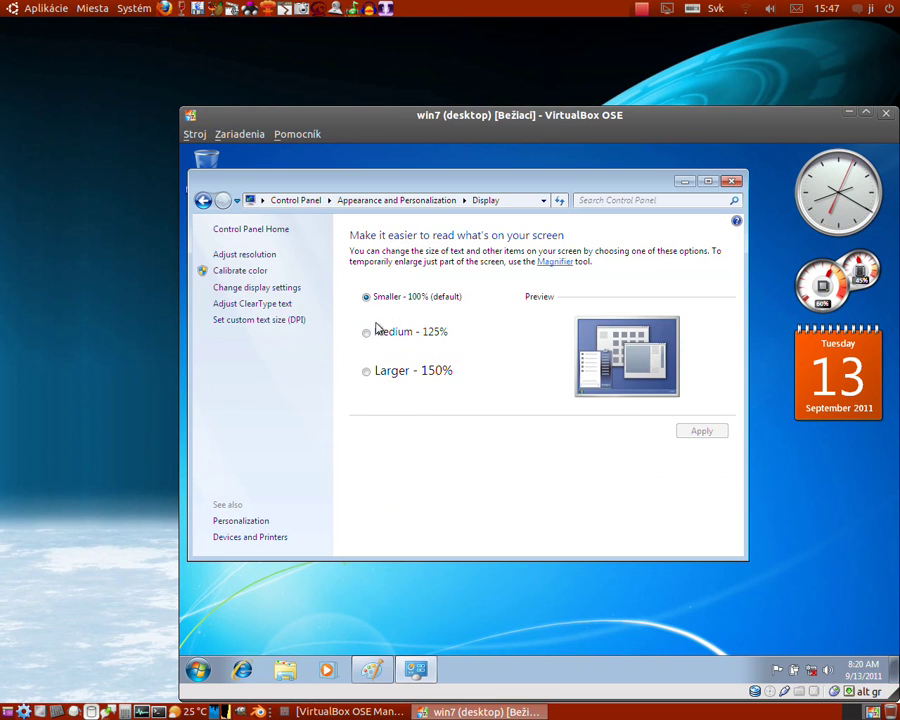
{"action": "left_click", "coordinate": [367, 334]}
{"action": "left_click", "coordinate": [367, 372]}
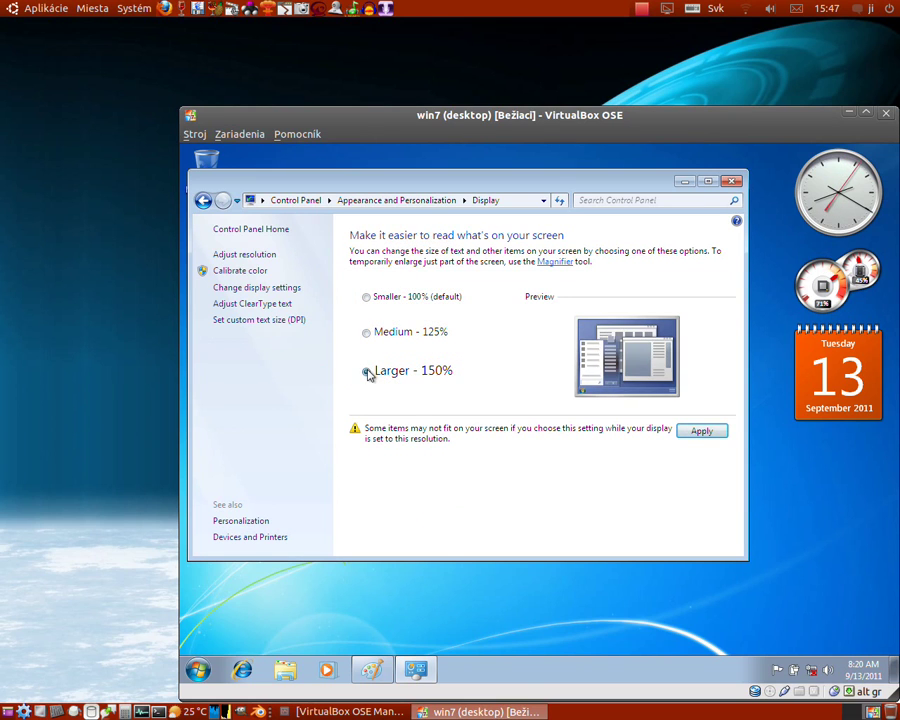
{"action": "left_click", "coordinate": [368, 298]}
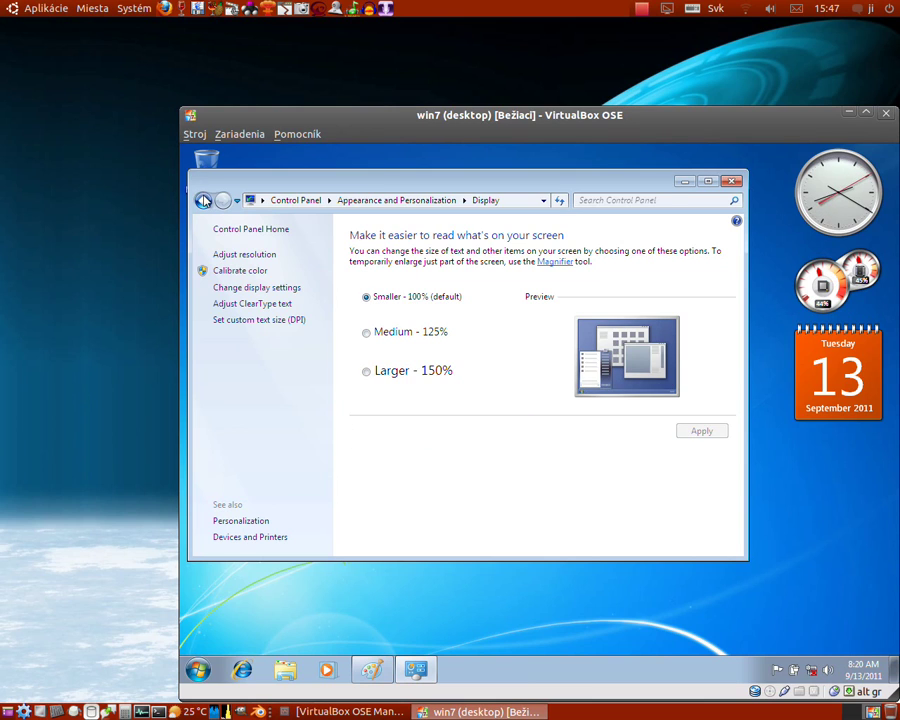
{"action": "left_click", "coordinate": [203, 199]}
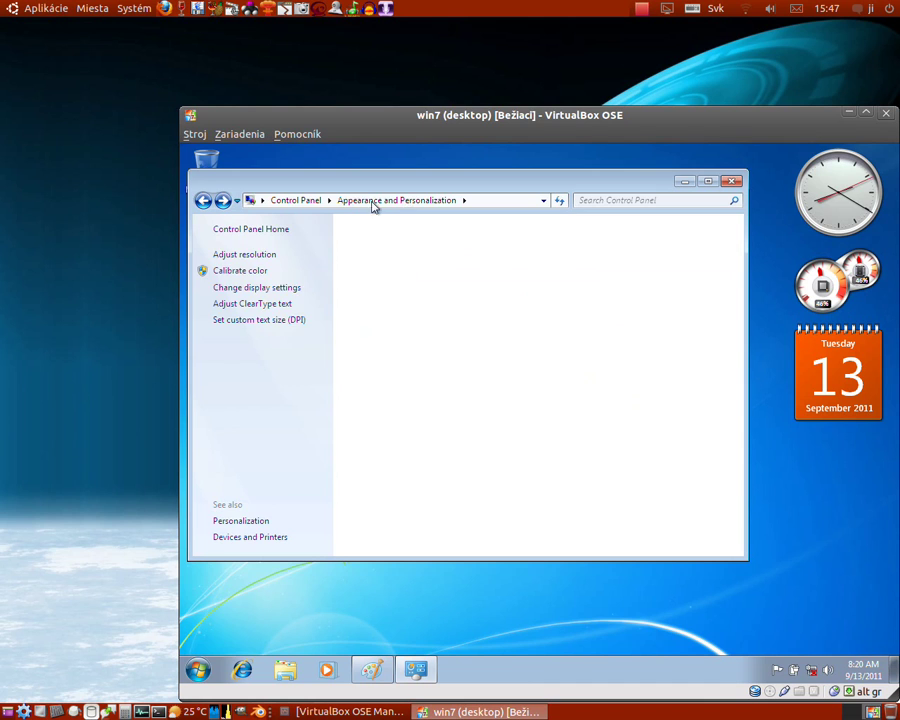
Step: Open the Personalization settings under Appearance and Personalization and look through the available themes
{"action": "left_click", "coordinate": [330, 201]}
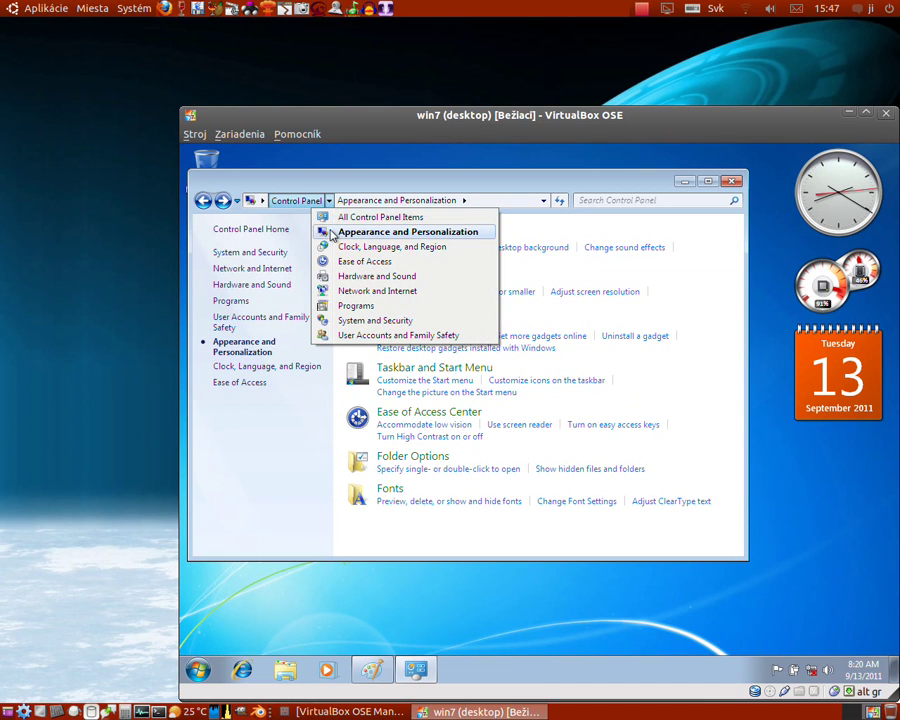
{"action": "left_click", "coordinate": [335, 207]}
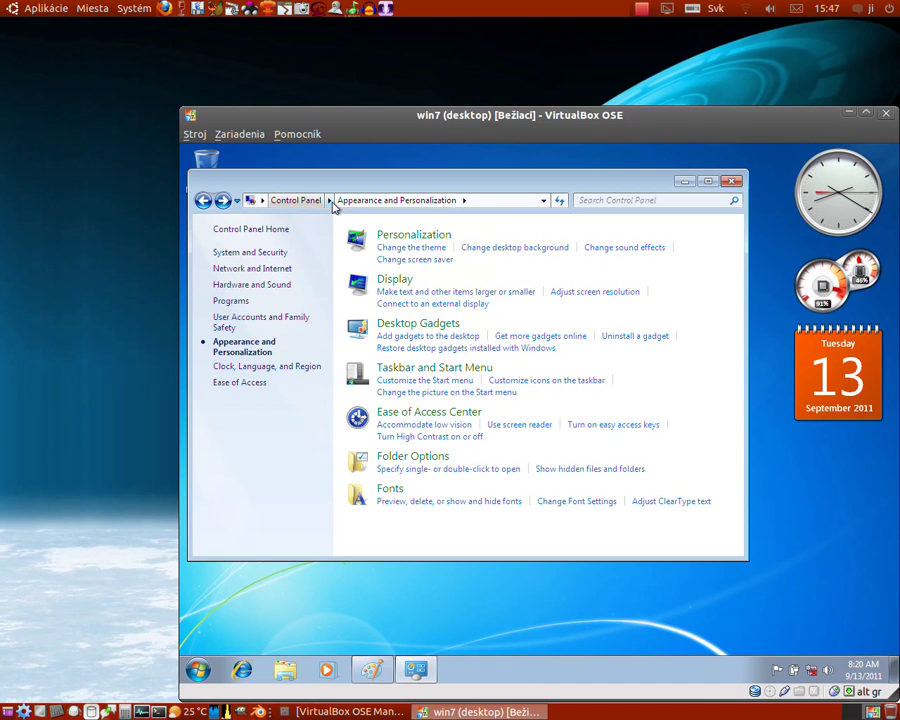
{"action": "left_click", "coordinate": [464, 201]}
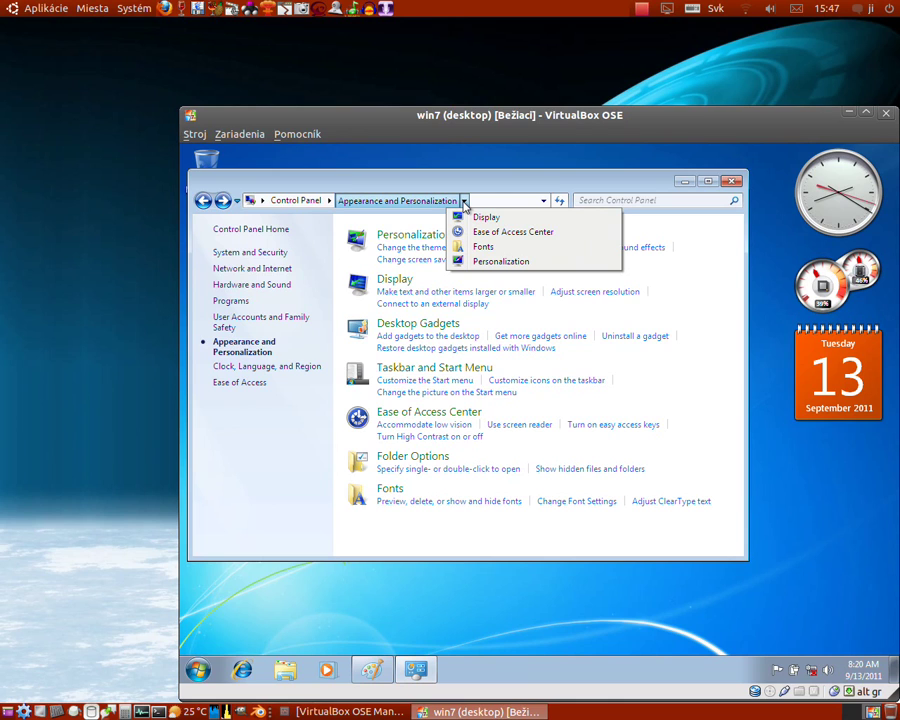
{"action": "left_click", "coordinate": [485, 262]}
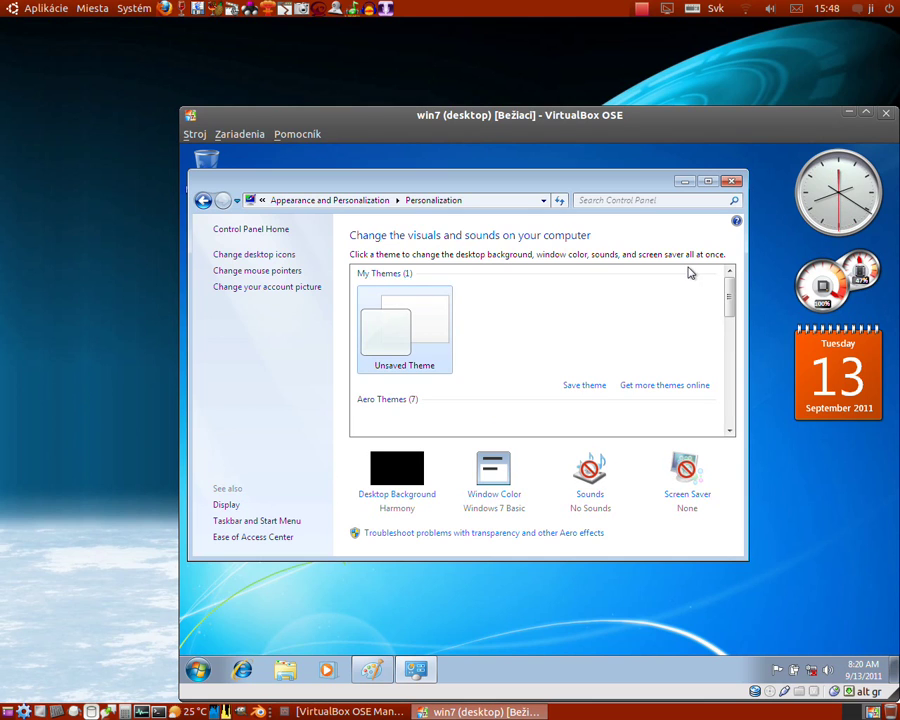
{"action": "left_click_drag", "start_coordinate": [729, 291], "coordinate": [731, 338]}
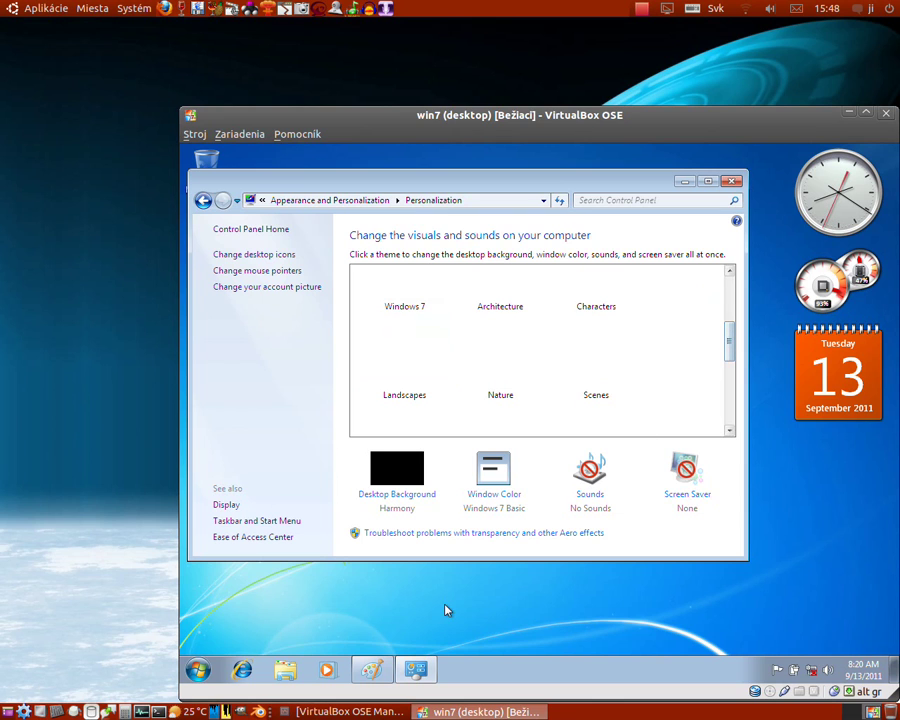
Step: Bring Paint back up and close it without saving the drawing
{"action": "left_click", "coordinate": [376, 671]}
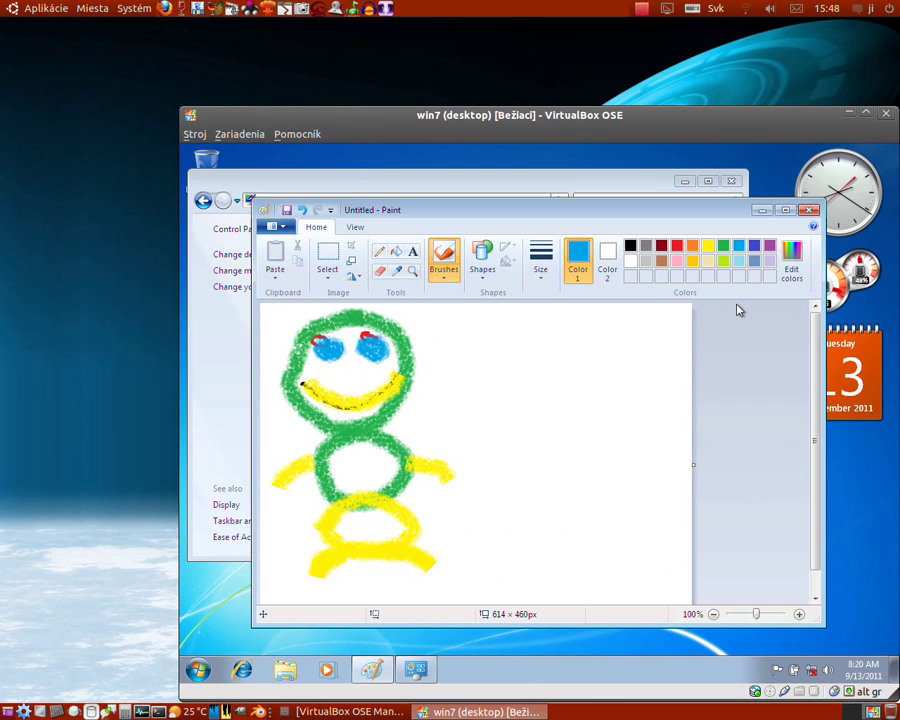
{"action": "left_click", "coordinate": [811, 211]}
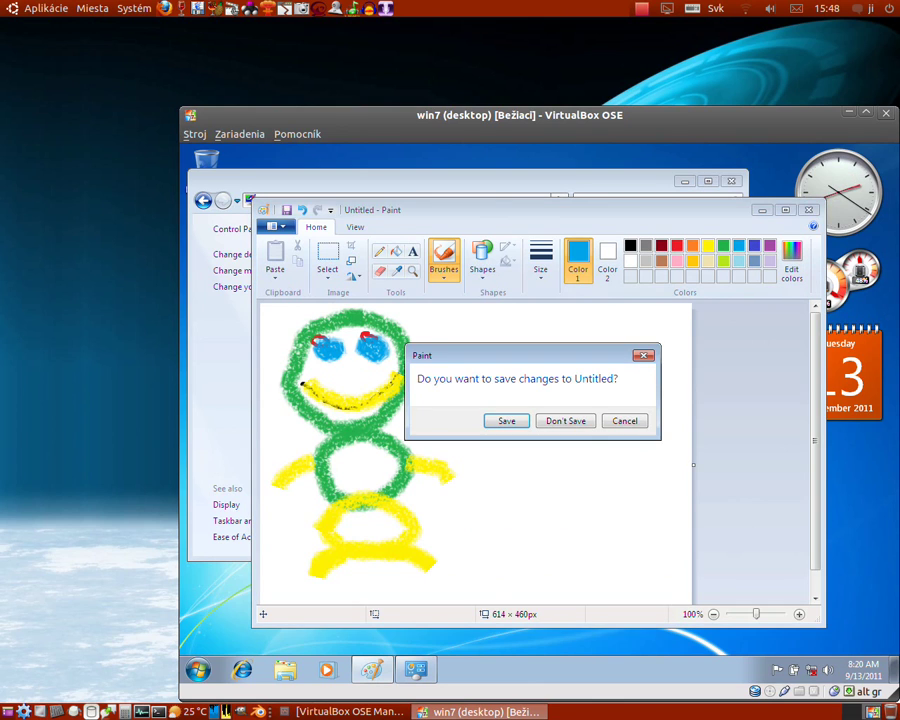
{"action": "left_click", "coordinate": [585, 420]}
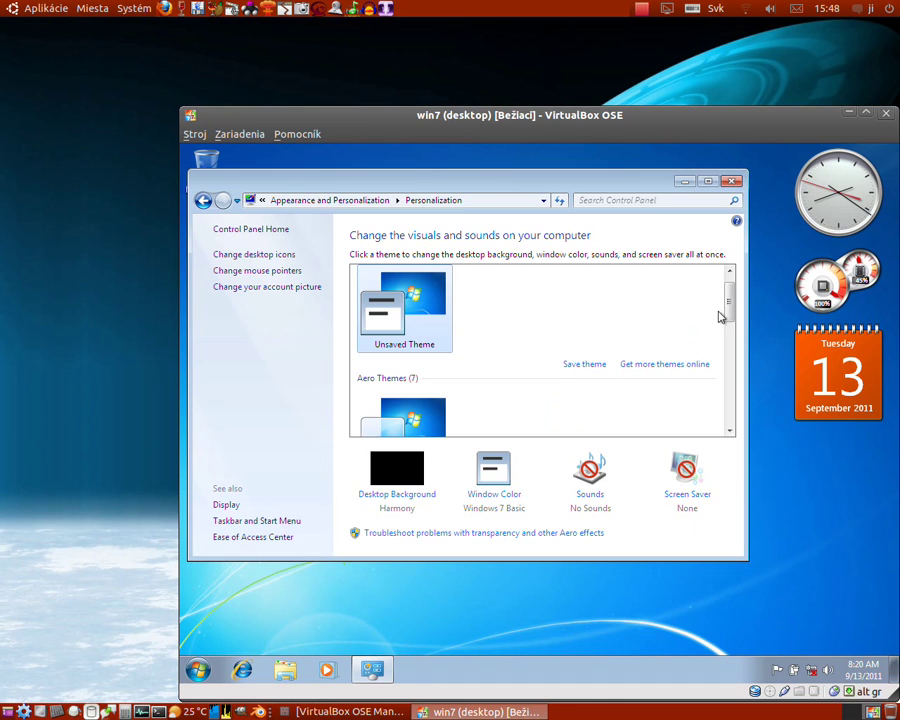
Step: Go from the Personalization themes back to the Control Panel home and open Device Manager under Hardware and Sound
{"action": "left_click_drag", "start_coordinate": [728, 313], "coordinate": [715, 418]}
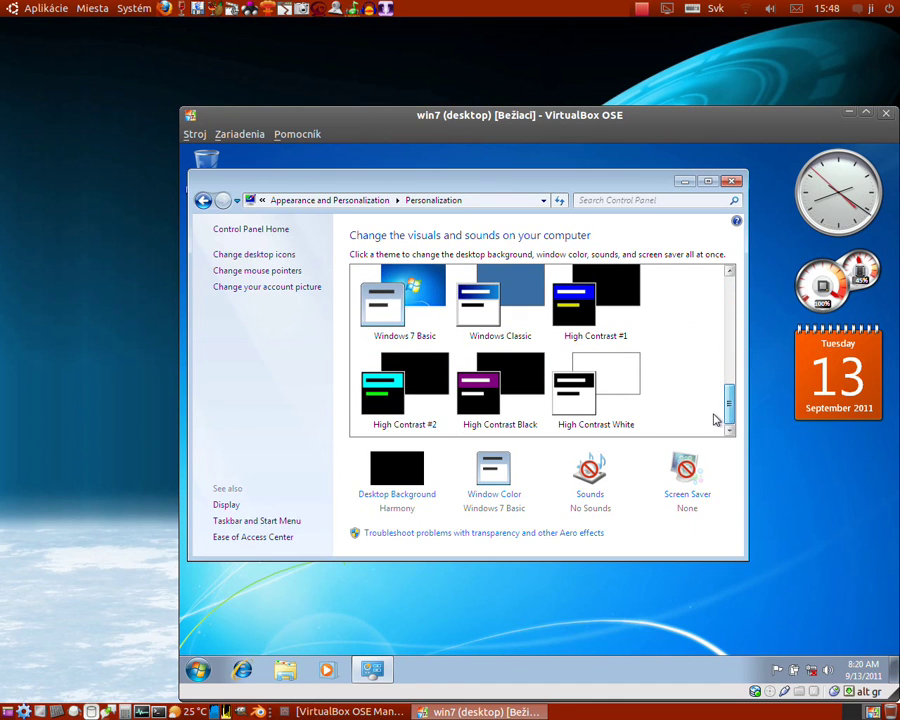
{"action": "left_click", "coordinate": [203, 201]}
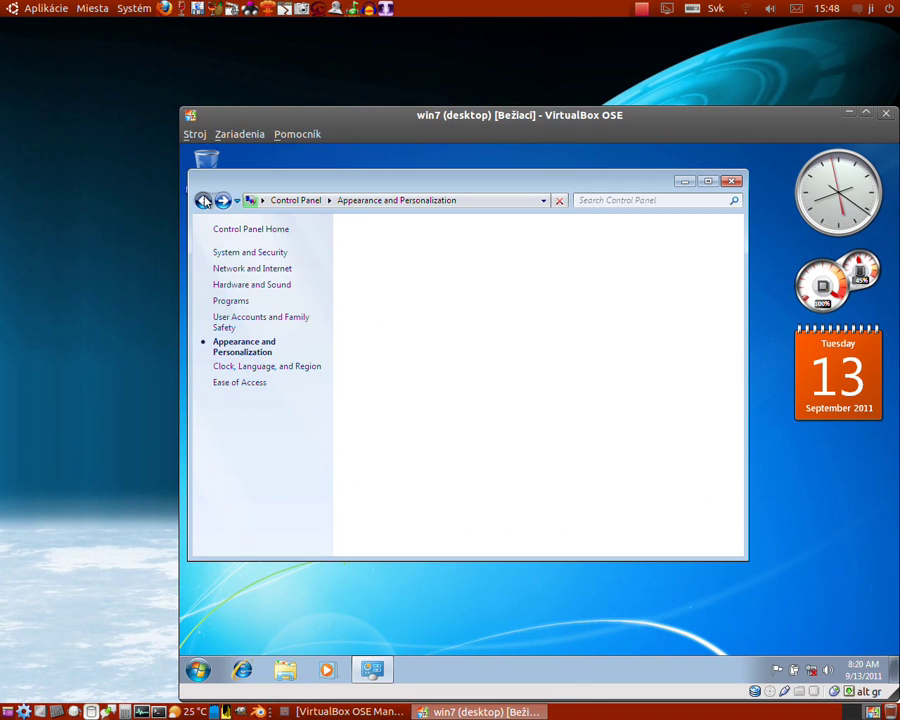
{"action": "left_click", "coordinate": [203, 201]}
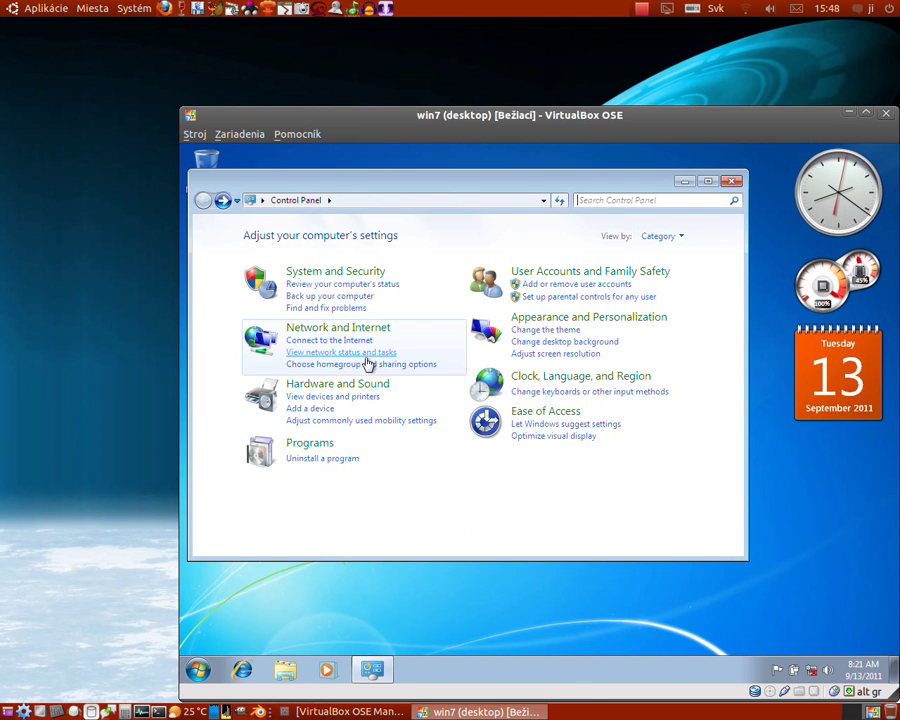
{"action": "left_click", "coordinate": [355, 388]}
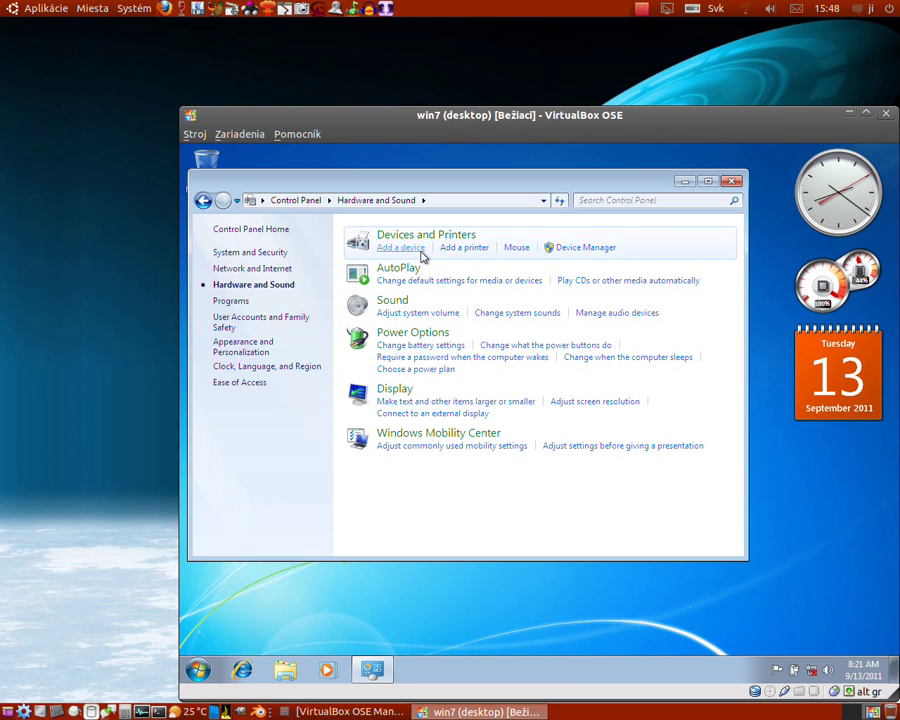
{"action": "left_click", "coordinate": [606, 248]}
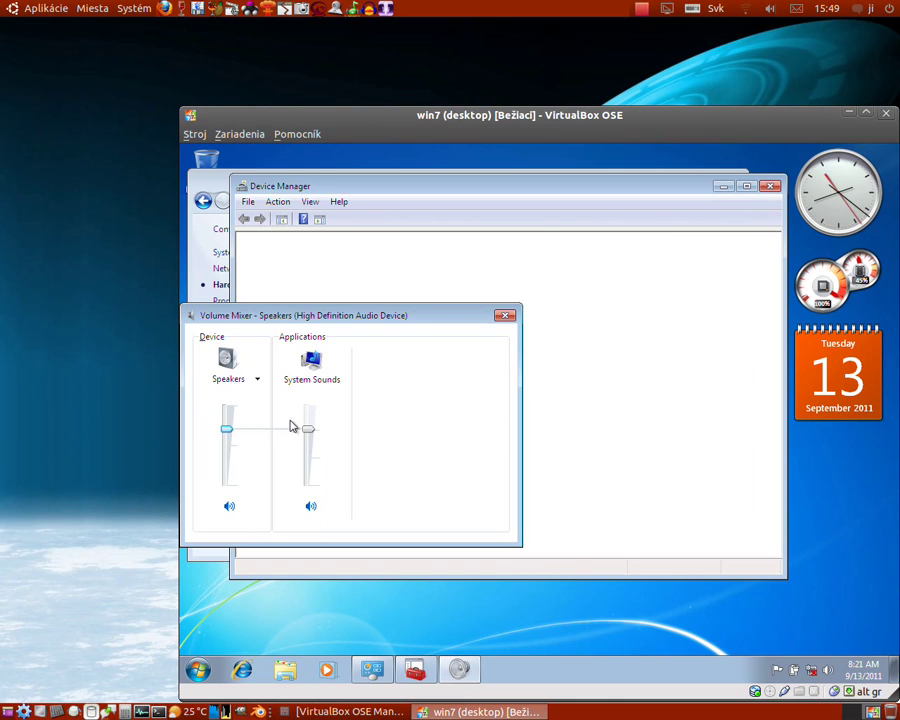
Step: Raise the Speakers volume slightly, lower the System Sounds volume, and close the Volume Mixer
{"action": "mouse_move", "coordinate": [224, 432]}
{"action": "left_mouse_down"}
{"action": "mouse_move", "coordinate": [226, 446]}
{"action": "mouse_move", "coordinate": [231, 427]}
{"action": "left_mouse_up"}
{"action": "mouse_move", "coordinate": [306, 432]}
{"action": "left_mouse_down"}
{"action": "mouse_move", "coordinate": [309, 460]}
{"action": "mouse_move", "coordinate": [310, 449]}
{"action": "left_mouse_up"}
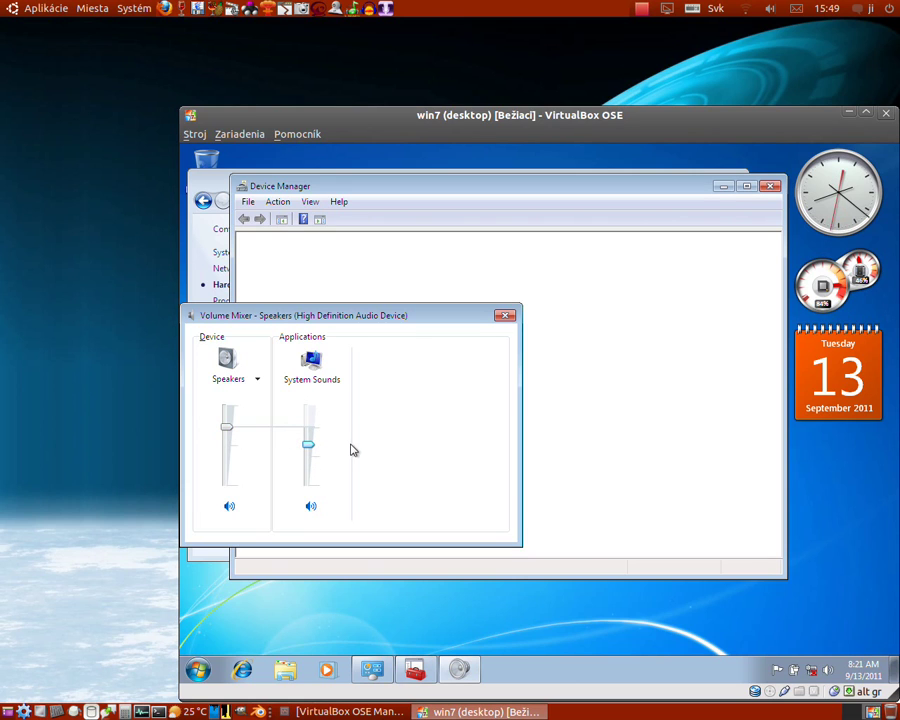
{"action": "left_click", "coordinate": [505, 316]}
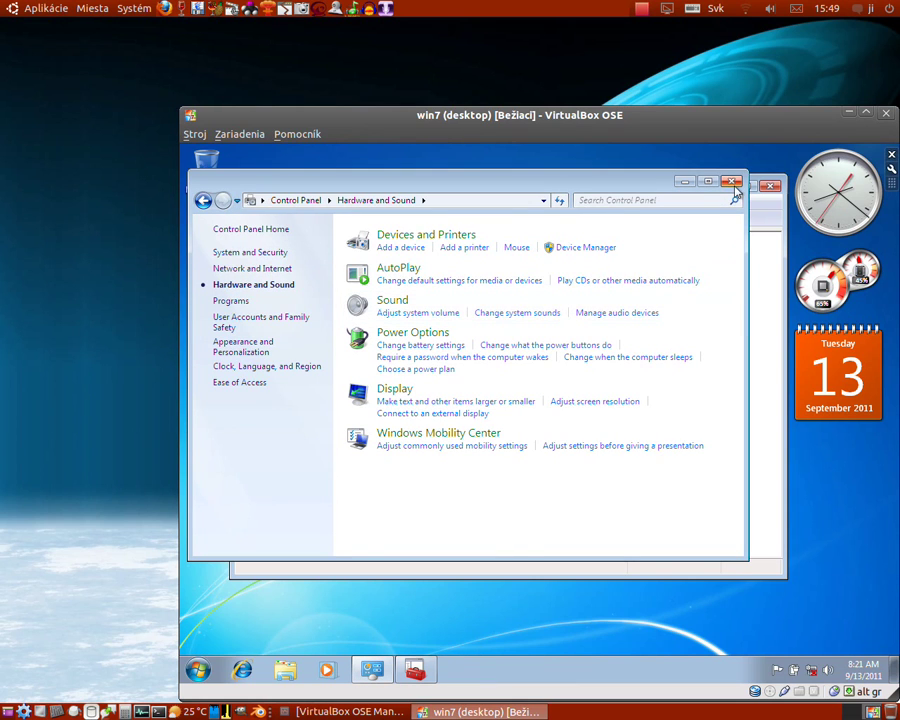
Step: Minimize Control Panel and examine Device Manager's hardware categories from Batteries through Mice and other pointing devices
{"action": "left_click", "coordinate": [685, 182]}
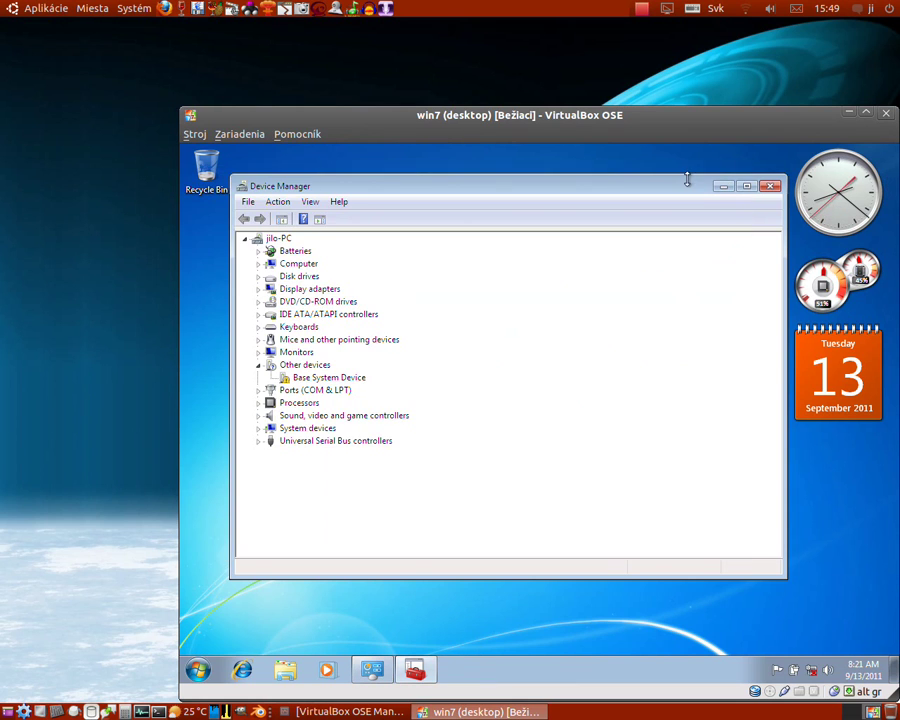
{"action": "left_click", "coordinate": [259, 264]}
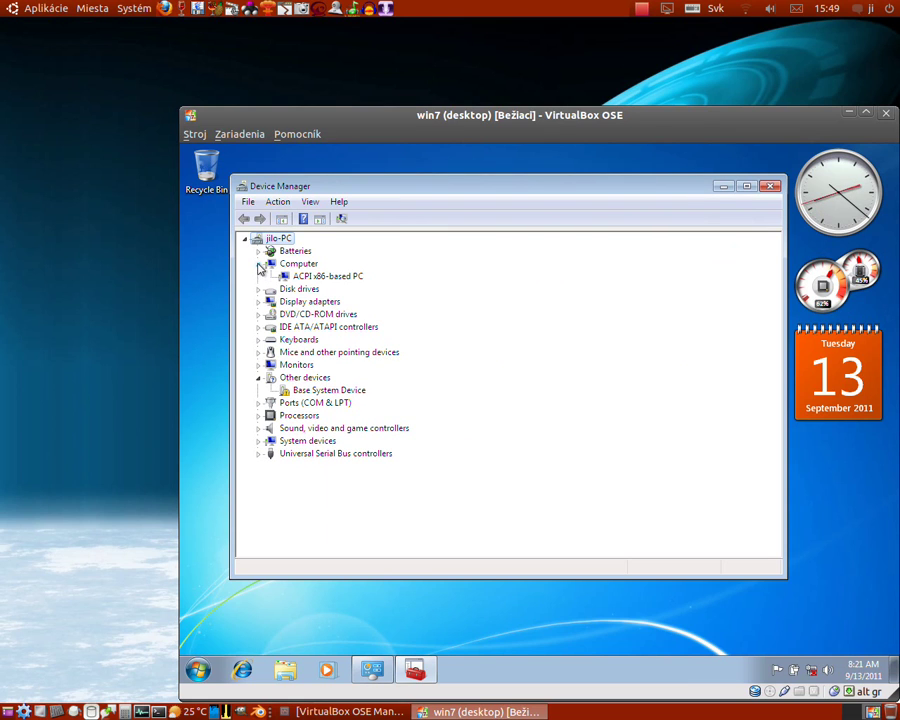
{"action": "left_click", "coordinate": [259, 251]}
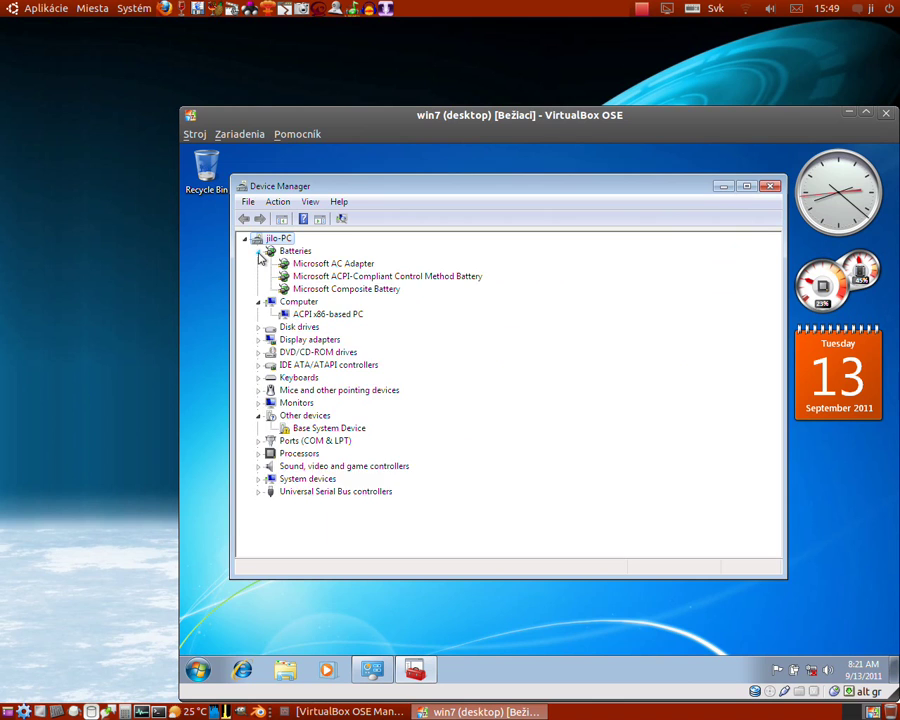
{"action": "left_click", "coordinate": [259, 251]}
{"action": "left_click", "coordinate": [259, 289]}
{"action": "left_click", "coordinate": [259, 290]}
{"action": "left_click", "coordinate": [259, 302]}
{"action": "left_click", "coordinate": [259, 302]}
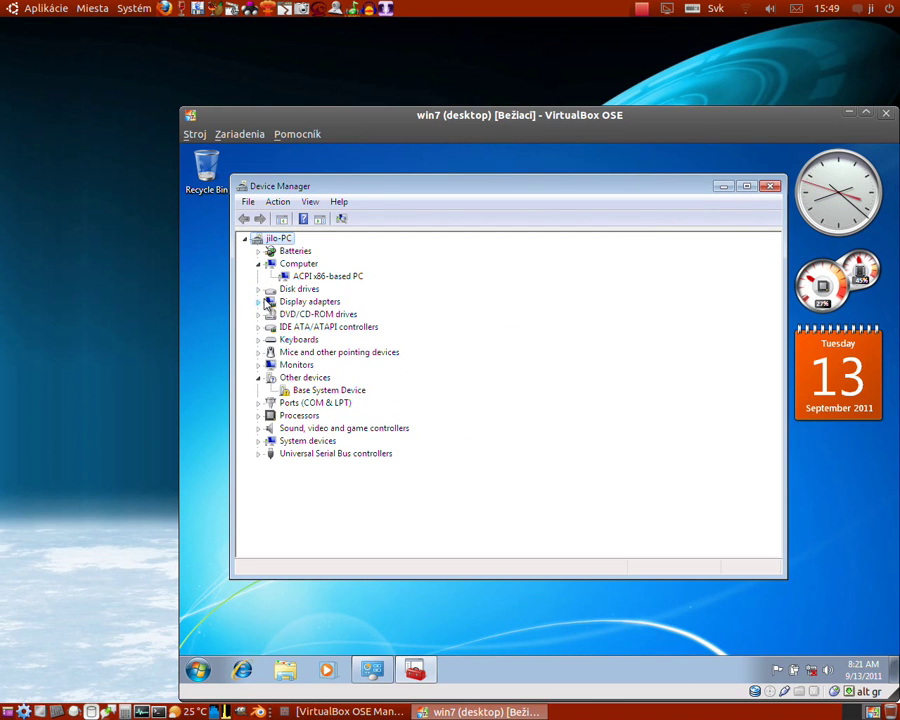
{"action": "left_click", "coordinate": [259, 314]}
{"action": "left_click", "coordinate": [259, 314]}
{"action": "left_click", "coordinate": [259, 327]}
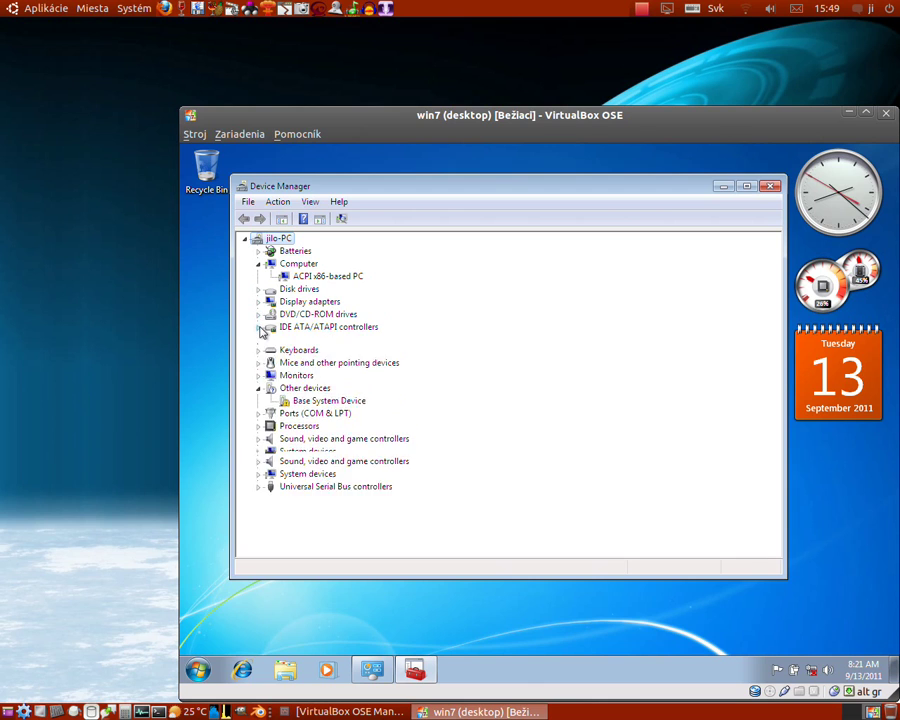
{"action": "left_click", "coordinate": [259, 327]}
{"action": "left_click", "coordinate": [259, 340]}
{"action": "left_click", "coordinate": [259, 340]}
{"action": "left_click", "coordinate": [259, 352]}
{"action": "left_click", "coordinate": [259, 352]}
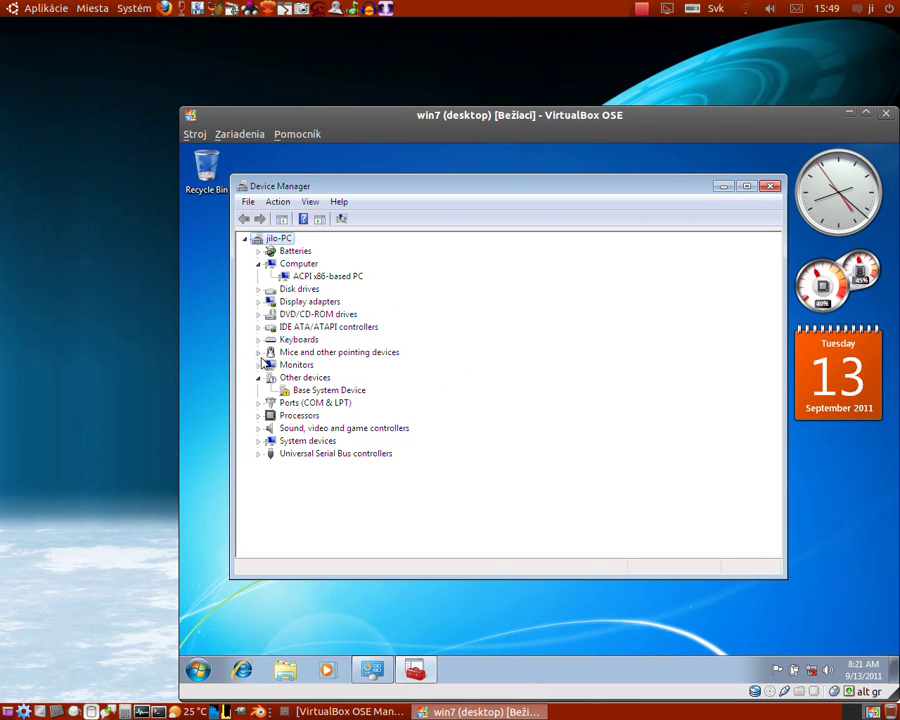
Step: Examine the processor's driver, details and general properties, and close Device Manager
{"action": "left_click", "coordinate": [259, 415]}
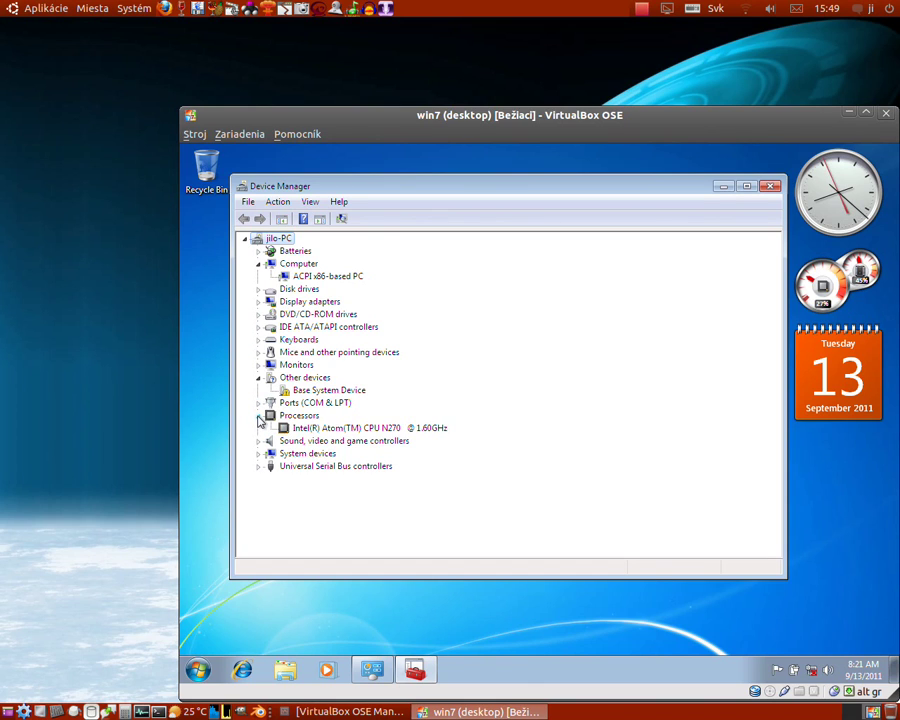
{"action": "left_click", "coordinate": [330, 428]}
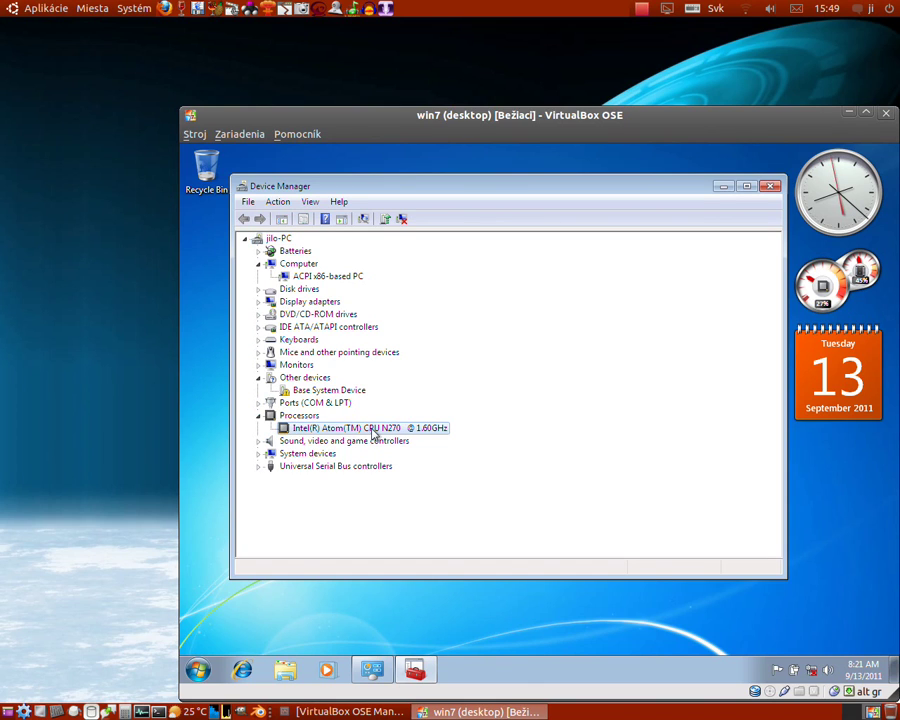
{"action": "double_click", "coordinate": [375, 429]}
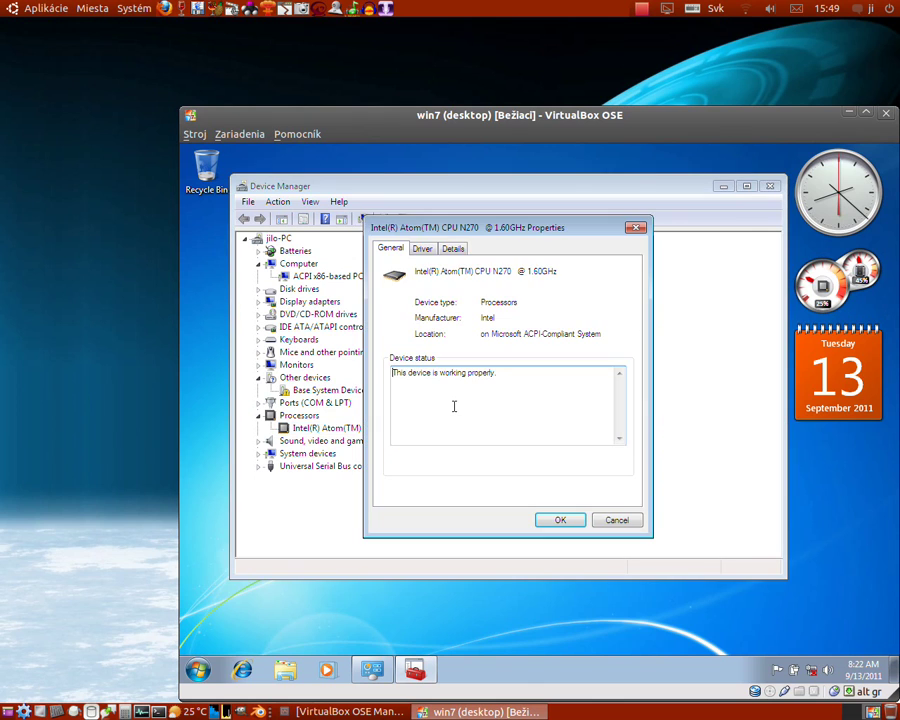
{"action": "left_click", "coordinate": [431, 249]}
{"action": "left_click", "coordinate": [451, 250]}
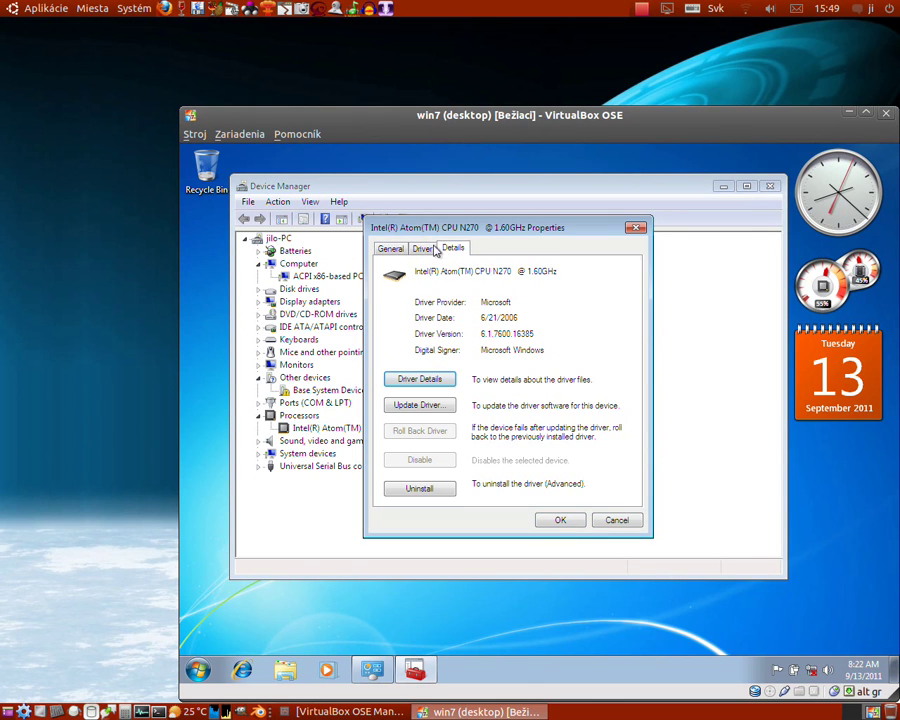
{"action": "left_click", "coordinate": [393, 249]}
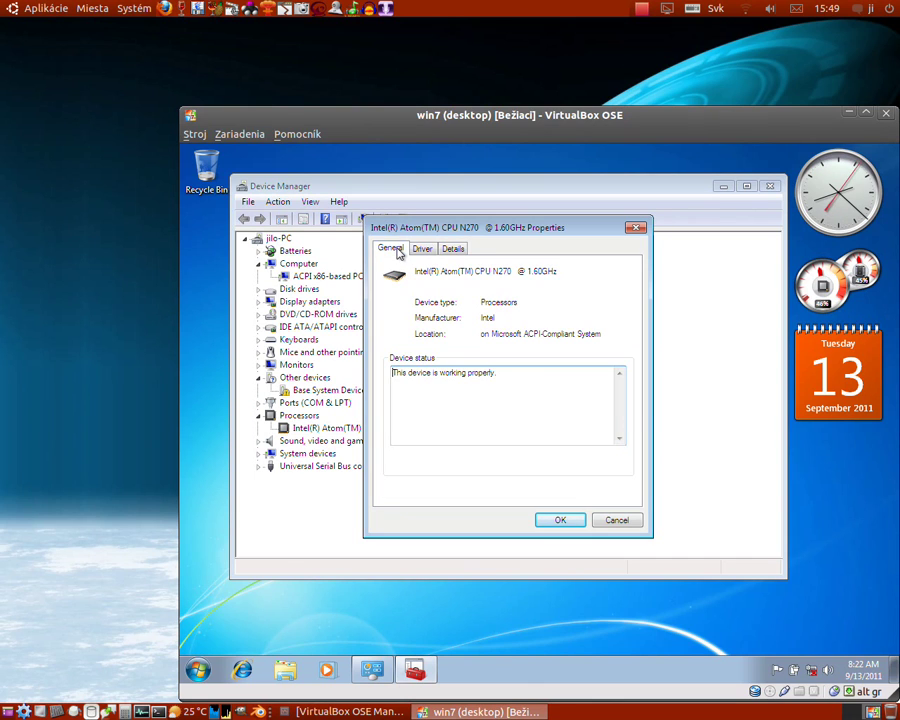
{"action": "left_click", "coordinate": [577, 520]}
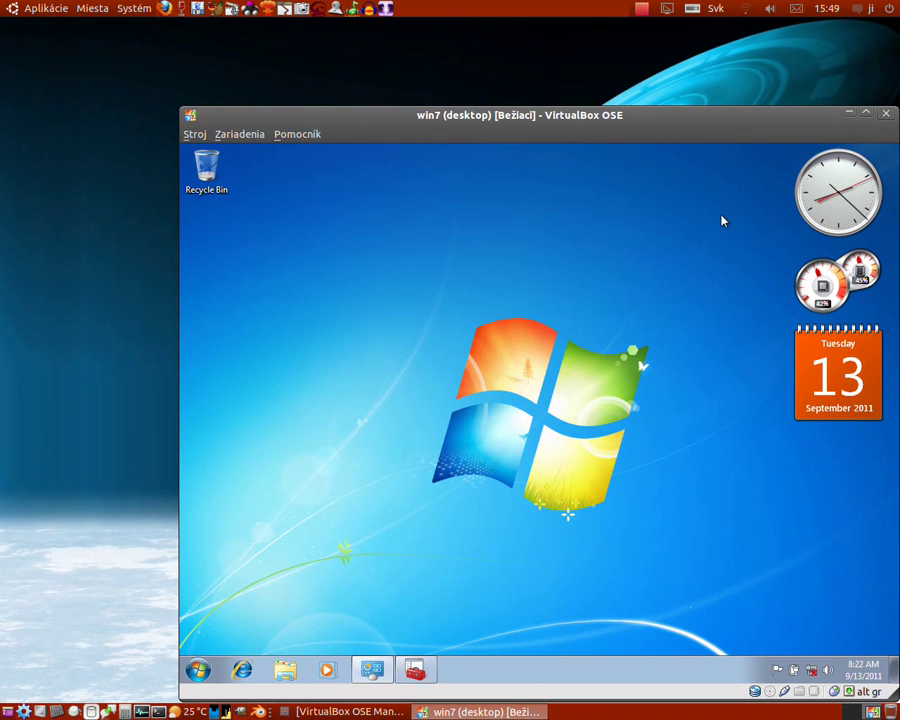
{"action": "left_click", "coordinate": [769, 186]}
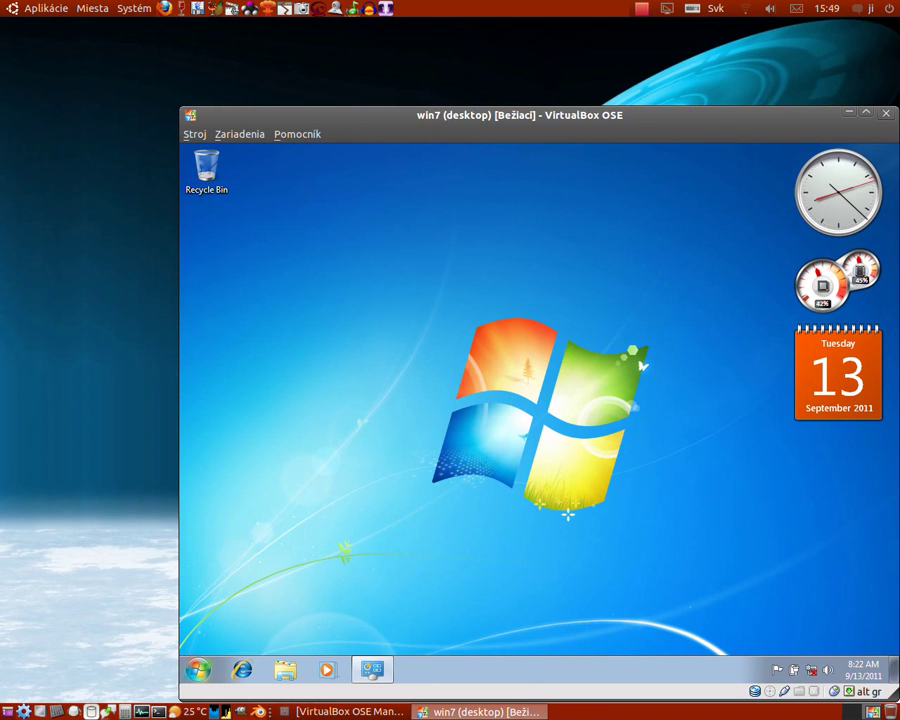
Step: Browse the Games, Maintenance and Accessories folders among all installed programs
{"action": "left_click", "coordinate": [199, 671]}
{"action": "left_click", "coordinate": [253, 607]}
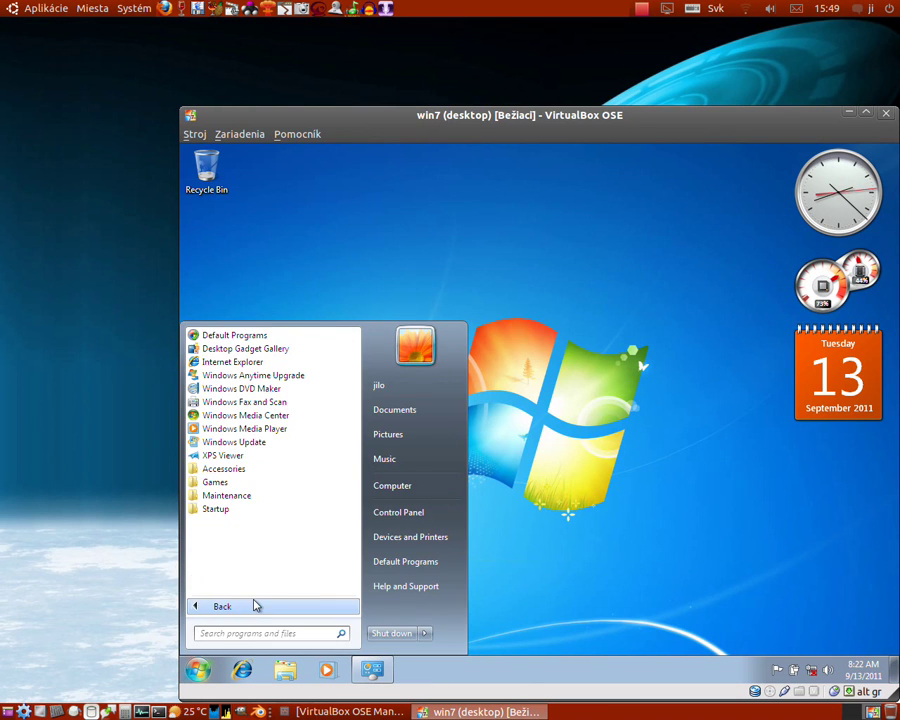
{"action": "left_click", "coordinate": [226, 485]}
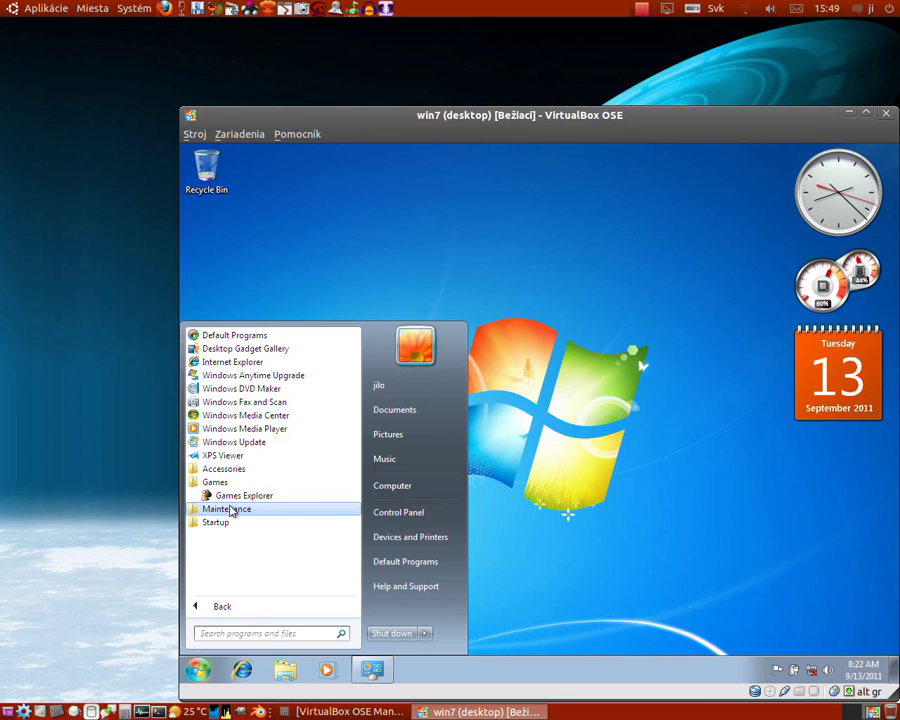
{"action": "left_click", "coordinate": [231, 511]}
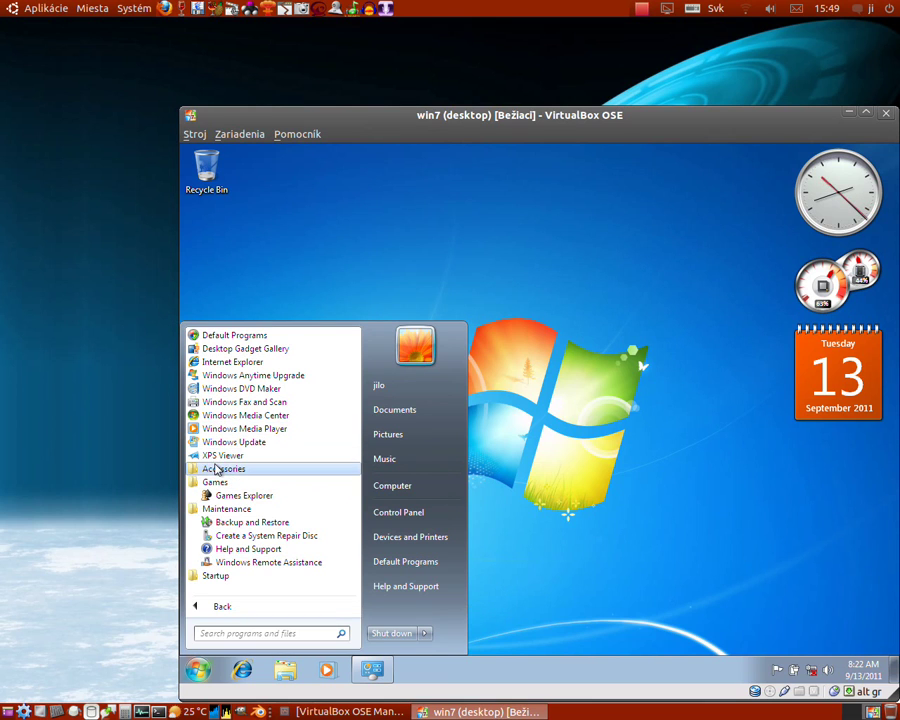
{"action": "left_click", "coordinate": [277, 469]}
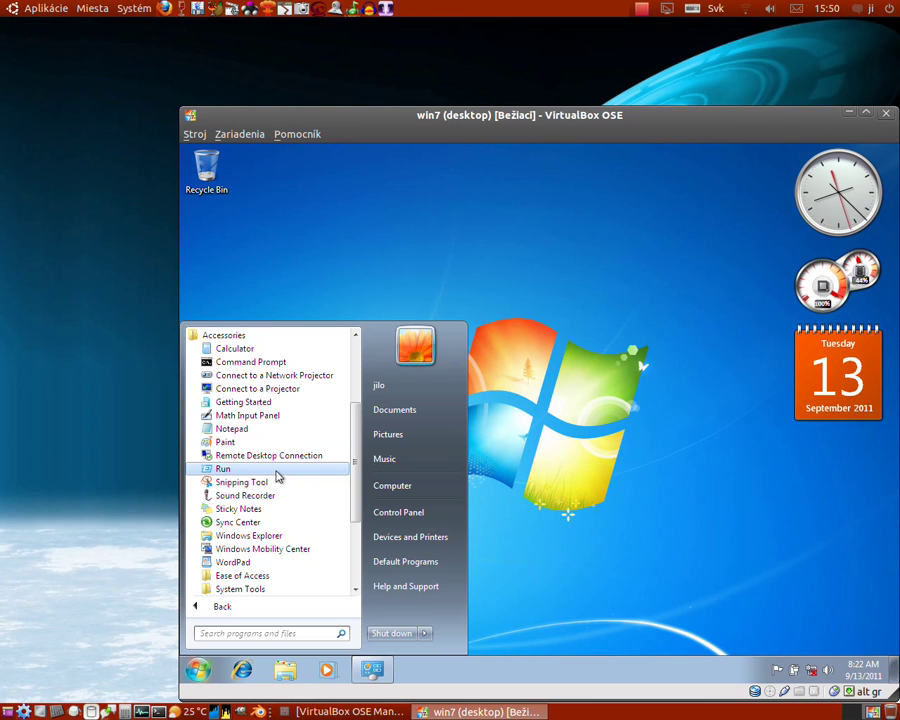
Step: Open Calculator from Accessories and switch it to Scientific mode
{"action": "left_click", "coordinate": [242, 360]}
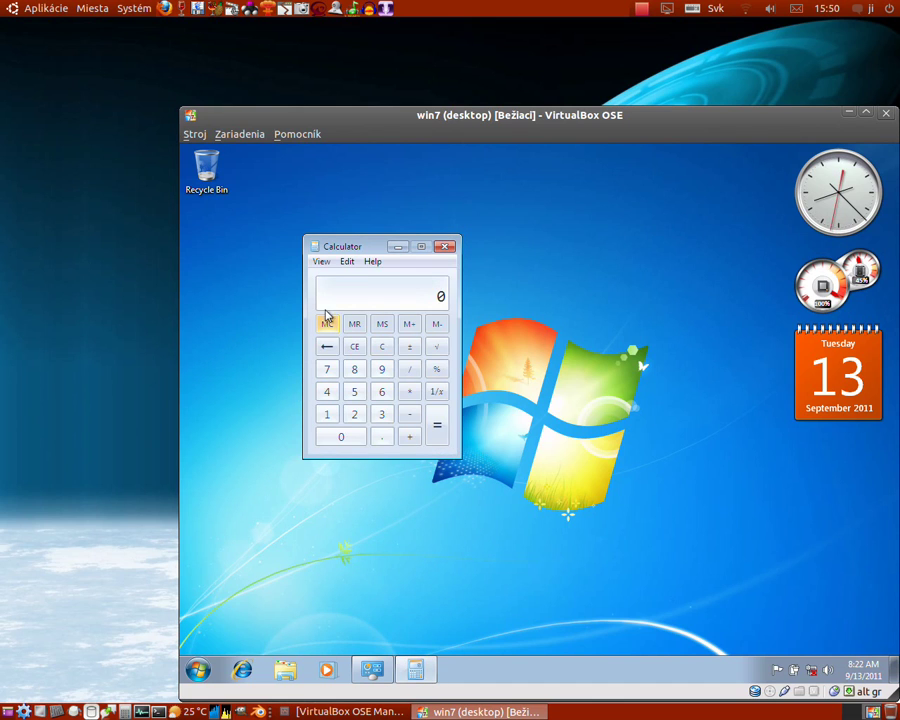
{"action": "left_click", "coordinate": [321, 262]}
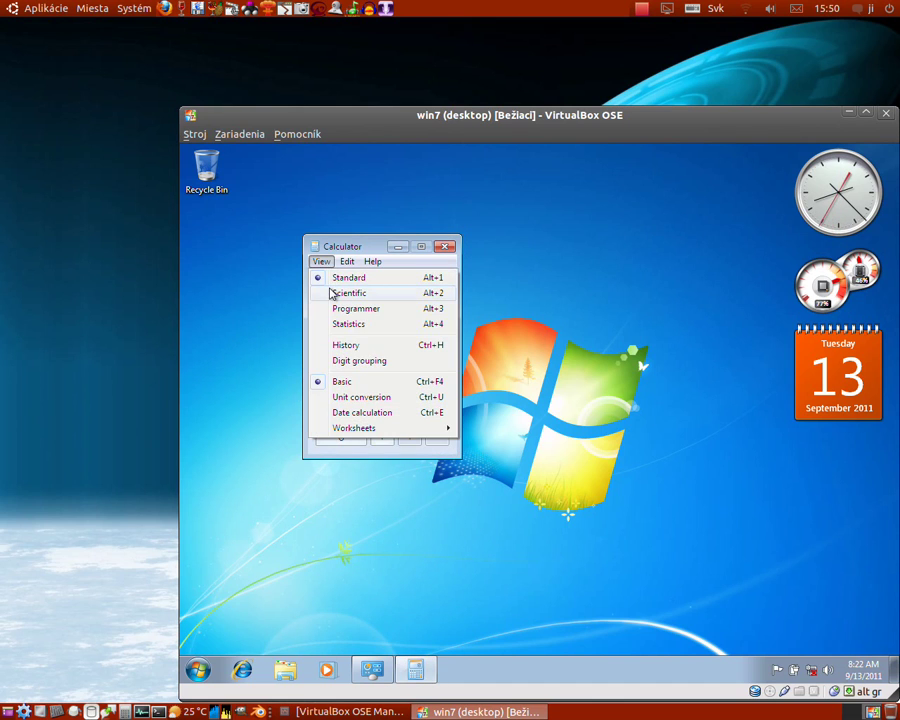
{"action": "left_click", "coordinate": [330, 293]}
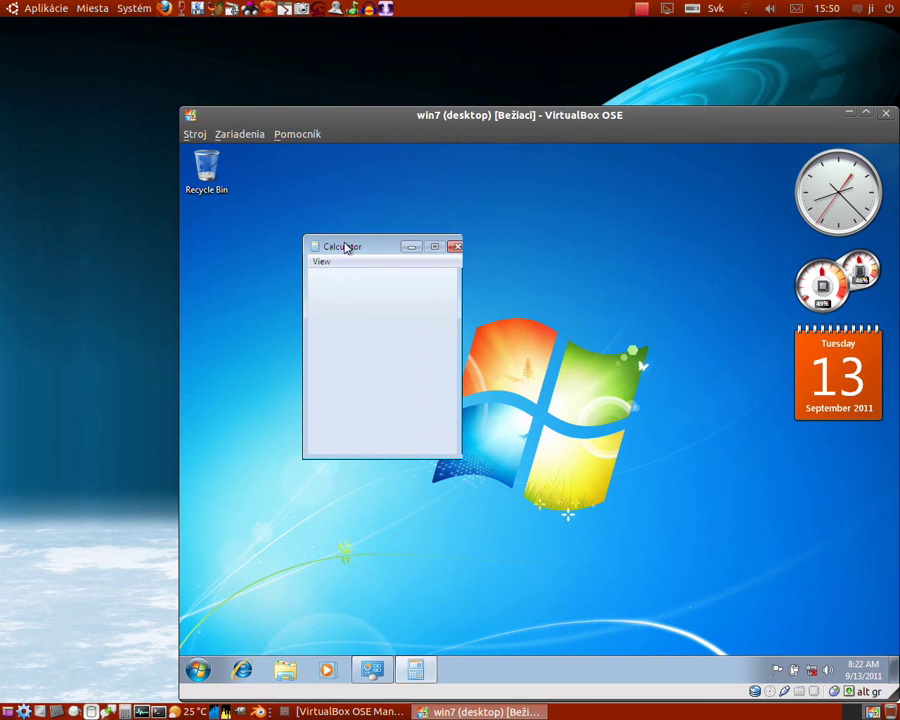
Step: Reposition the Calculator window, calculate 5 divided by 3, and close Calculator
{"action": "left_click_drag", "start_coordinate": [358, 246], "coordinate": [263, 279]}
{"action": "left_click", "coordinate": [396, 425]}
{"action": "left_click", "coordinate": [451, 404]}
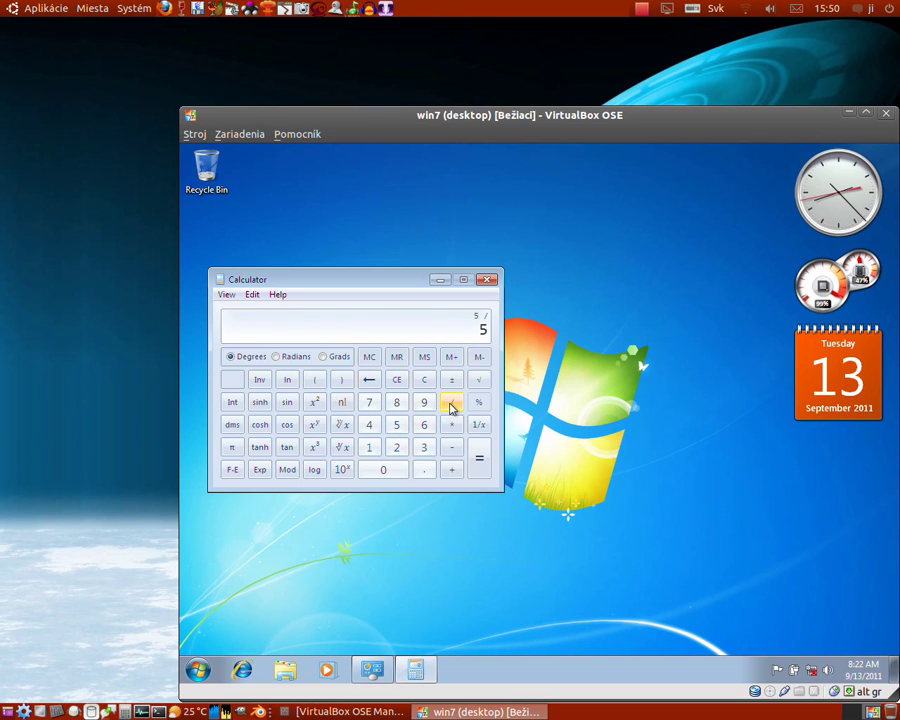
{"action": "left_click", "coordinate": [424, 446]}
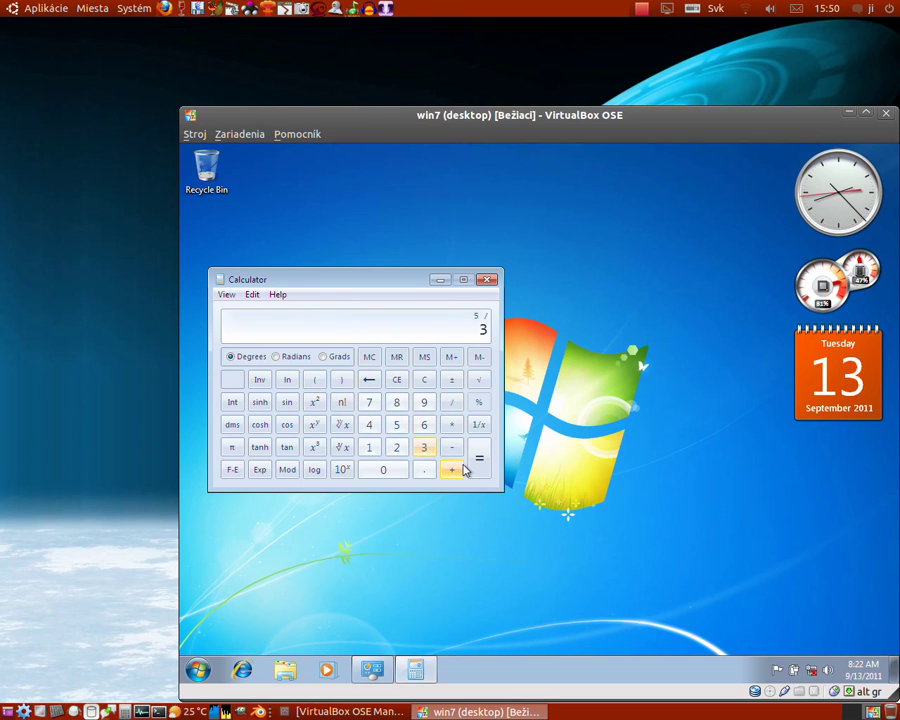
{"action": "left_click", "coordinate": [482, 466]}
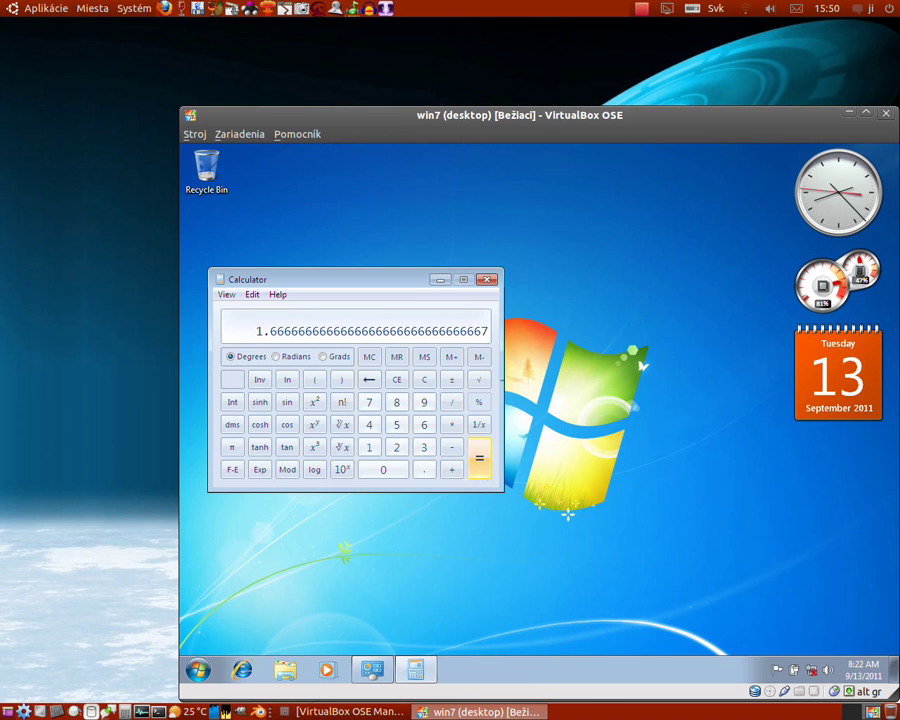
{"action": "left_click", "coordinate": [487, 280]}
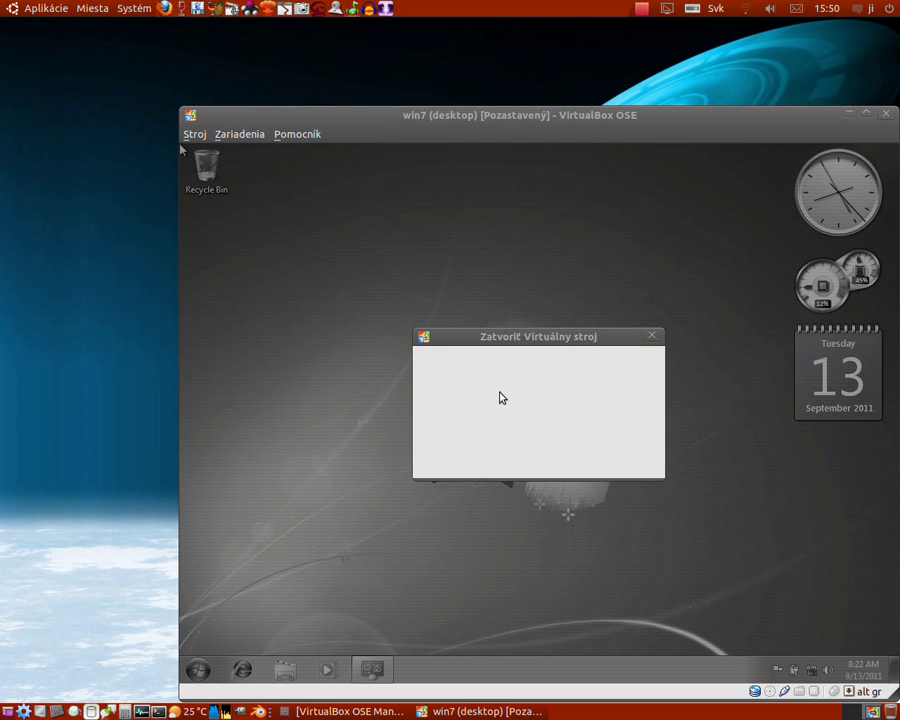
Step: Close the win7 virtual machine by saving its execution state, and close VirtualBox OSE Manager
{"action": "left_click", "coordinate": [622, 463]}
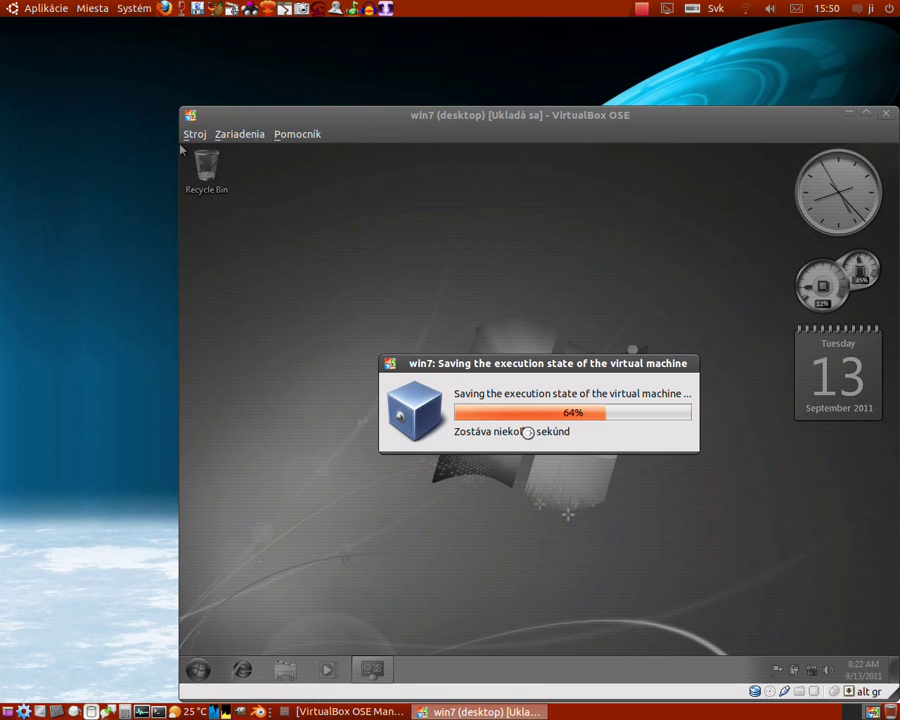
{"action": "left_click", "coordinate": [378, 711]}
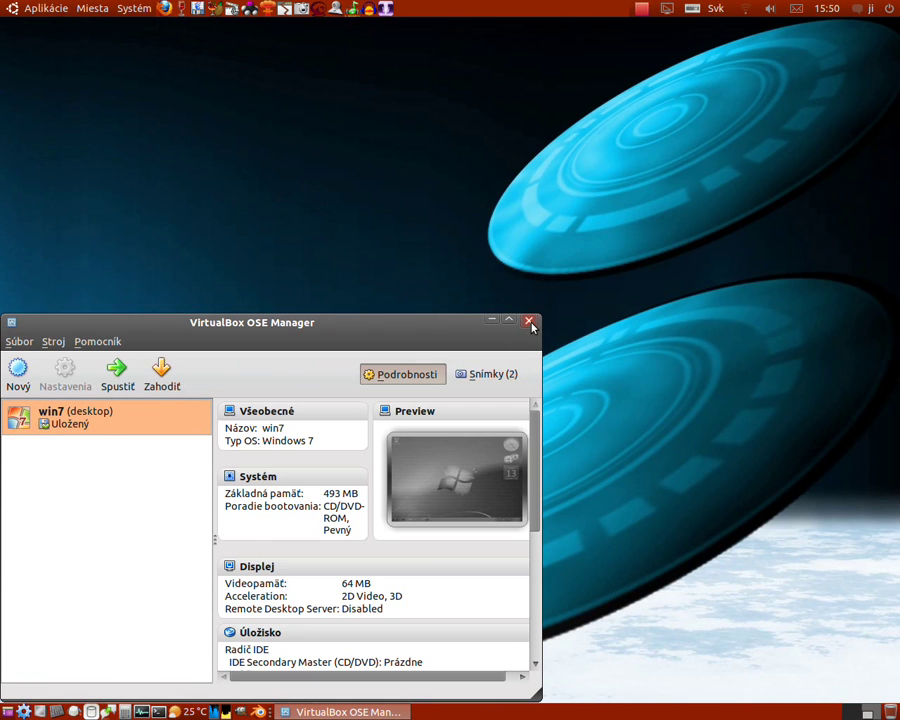
{"action": "left_click", "coordinate": [529, 321]}
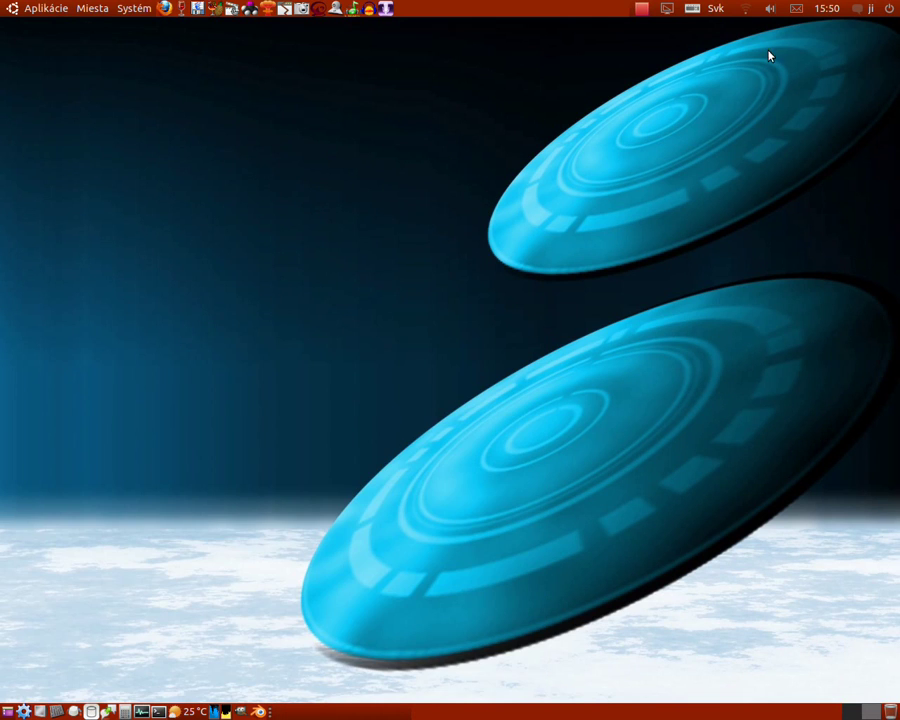
{"action": "right_click", "coordinate": [649, 12]}
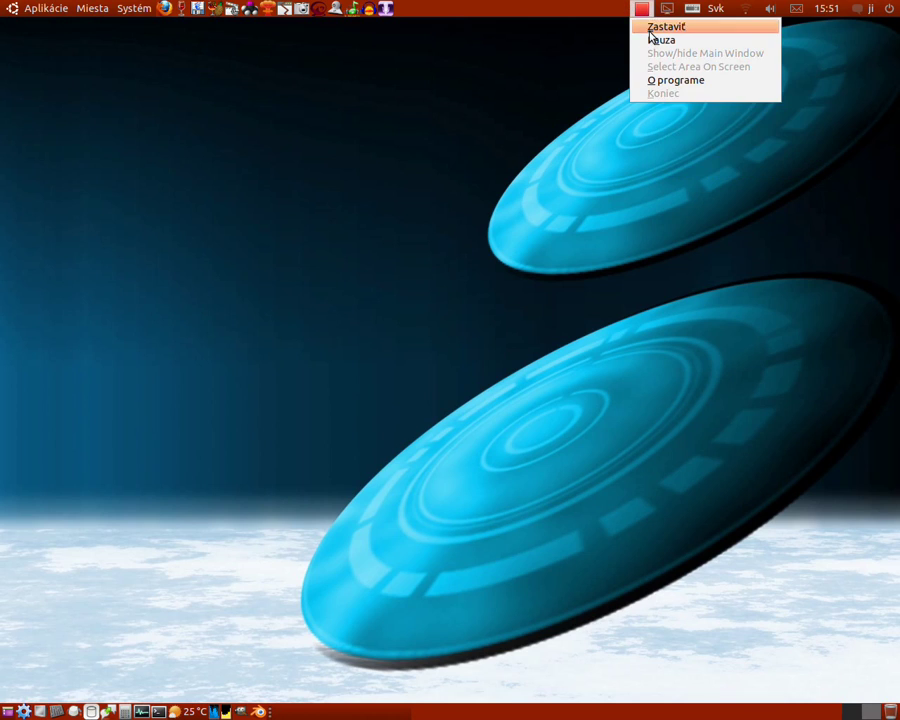